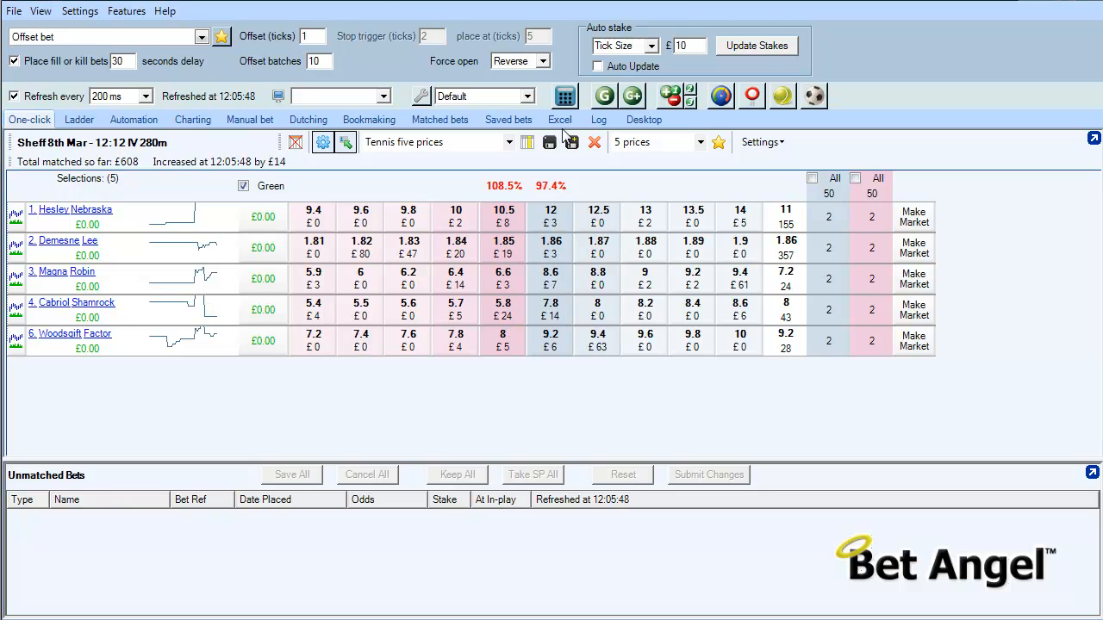
Step: Add only today's UK greyhound racing win markets to Guardian, excluding the UK and Irish horse racing markets
{"action": "left_click", "coordinate": [605, 97]}
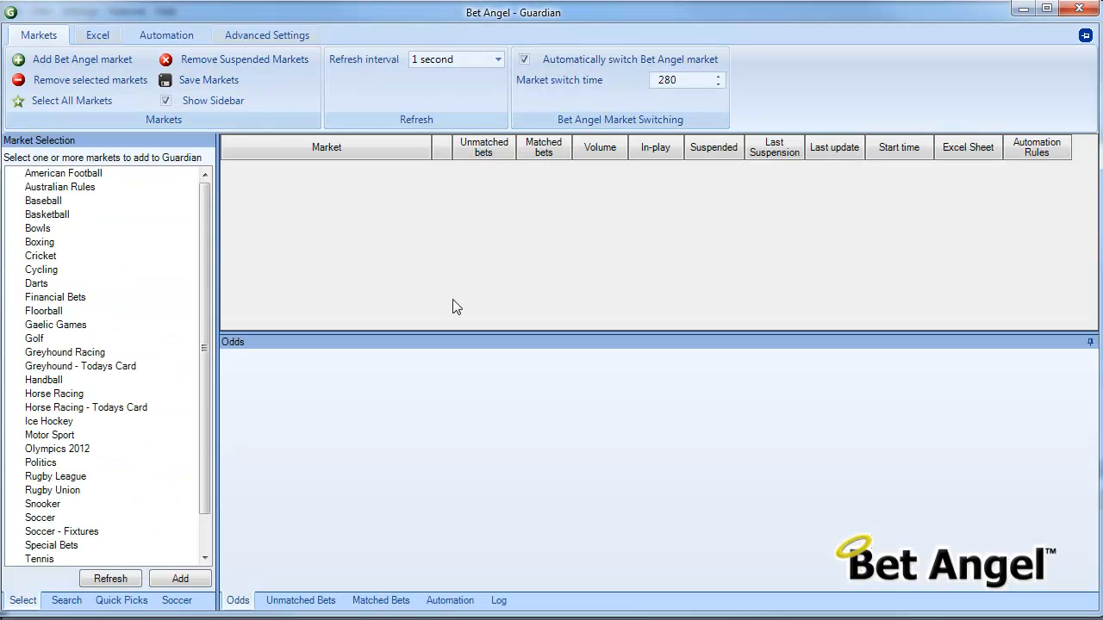
{"action": "left_click", "coordinate": [121, 601]}
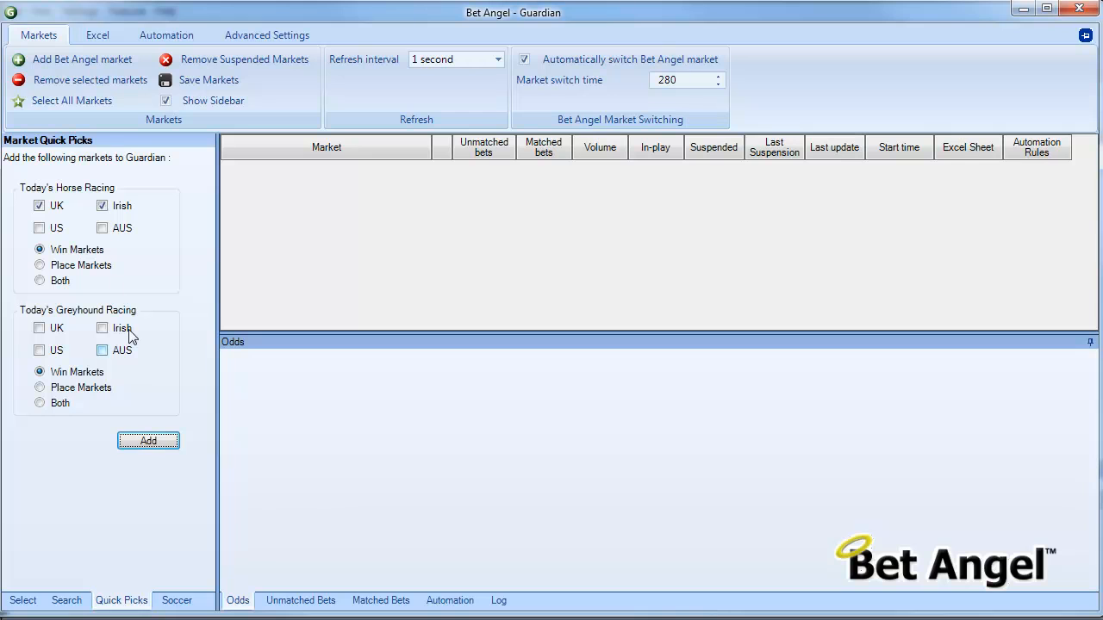
{"action": "left_click", "coordinate": [38, 206]}
{"action": "left_click", "coordinate": [102, 206]}
{"action": "left_click", "coordinate": [40, 328]}
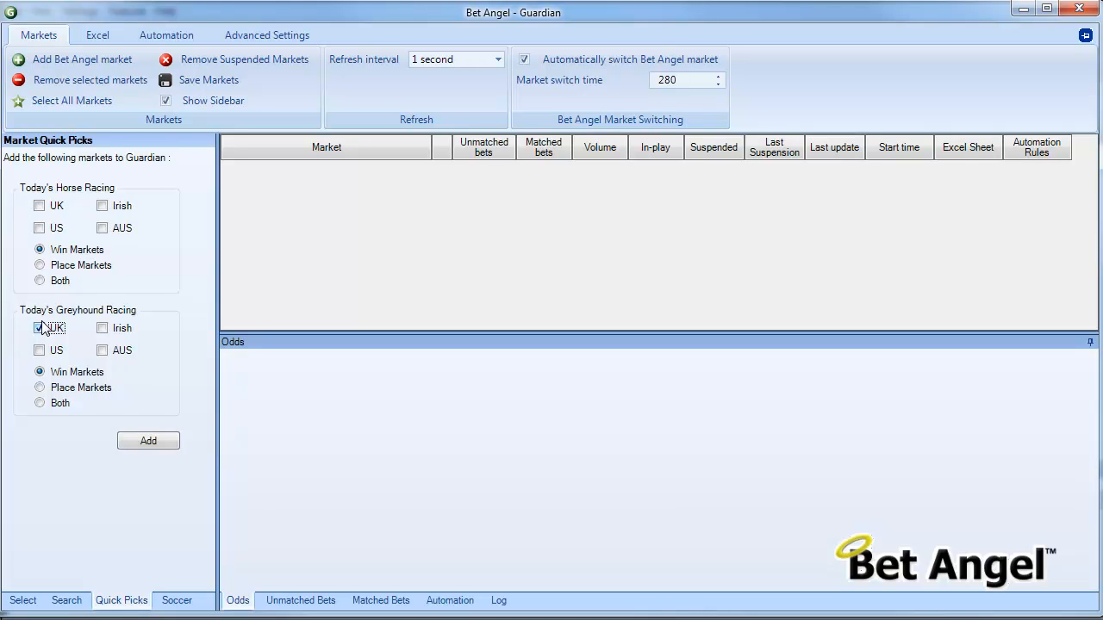
{"action": "left_click", "coordinate": [143, 442]}
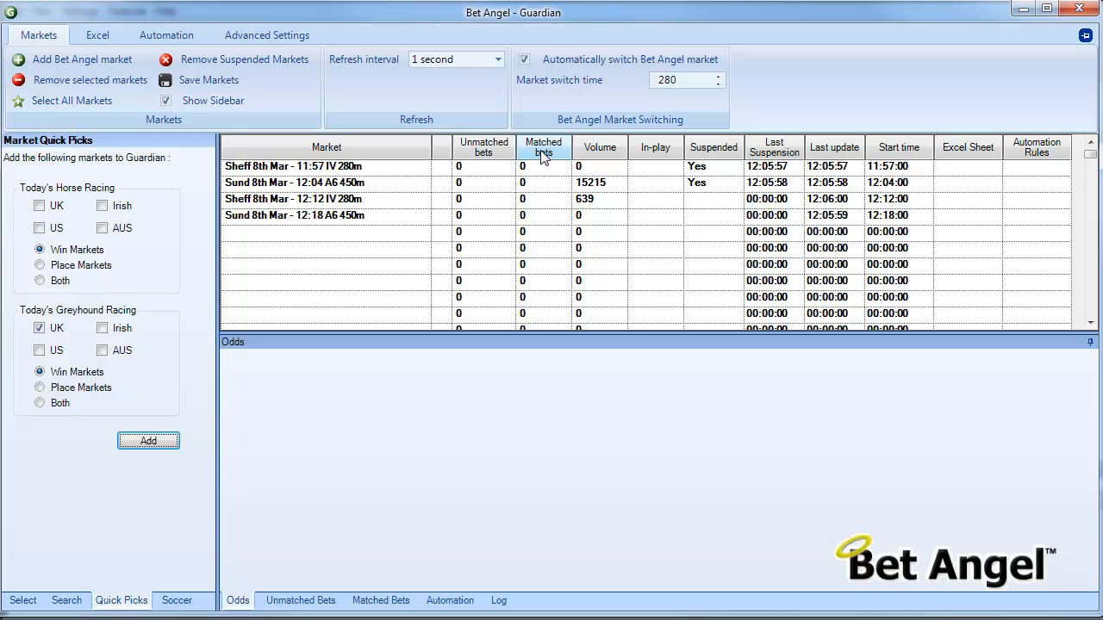
Step: Set Guardian's market switch time to 180 seconds, then select the Sheff 12:12 market and show the restricted refresh settings
{"action": "left_click", "coordinate": [378, 181]}
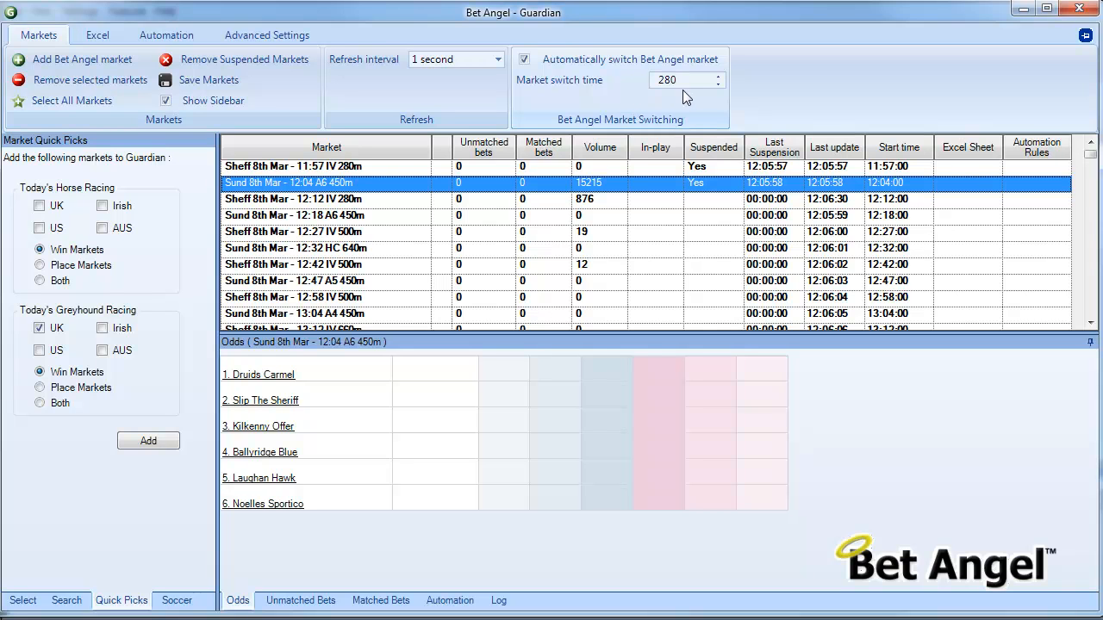
{"action": "left_click_drag", "start_coordinate": [707, 83], "coordinate": [635, 83]}
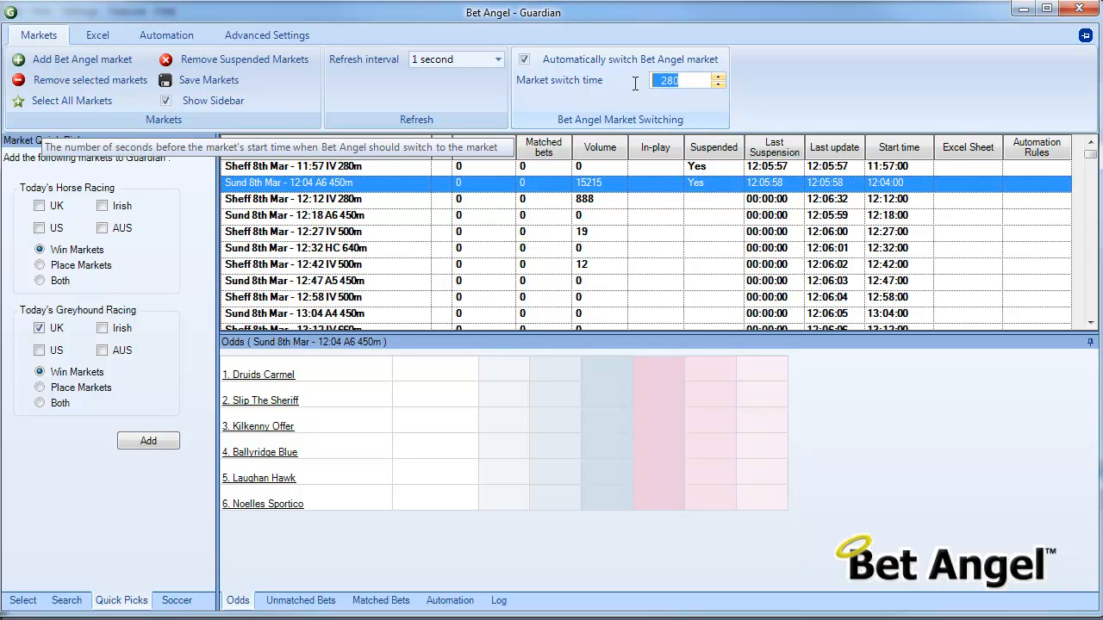
{"action": "type", "text": "180"}
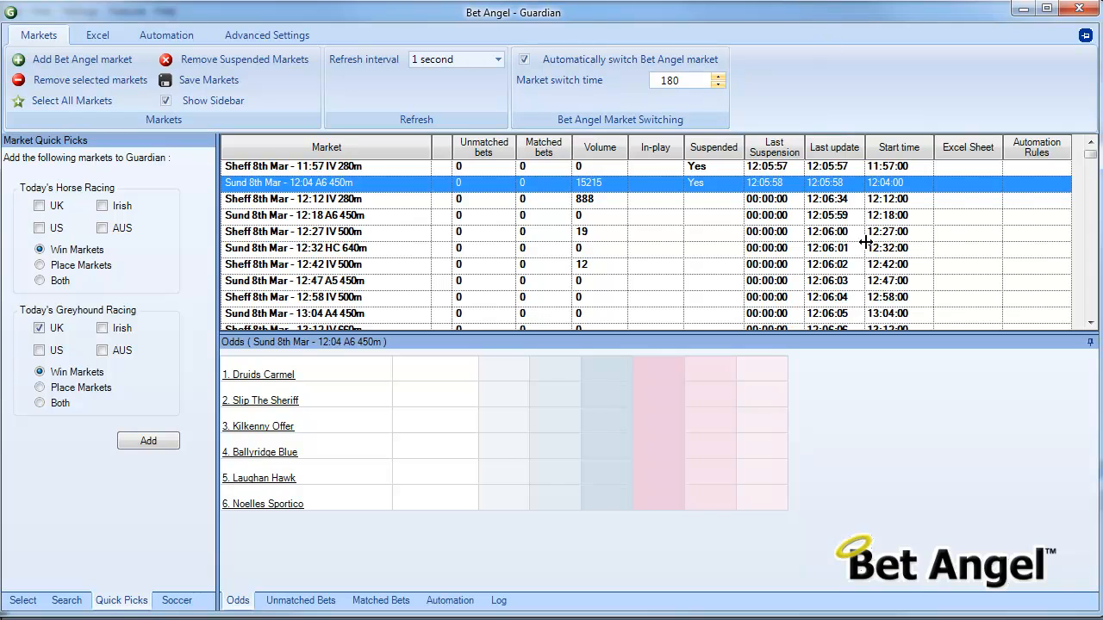
{"action": "left_click", "coordinate": [705, 201]}
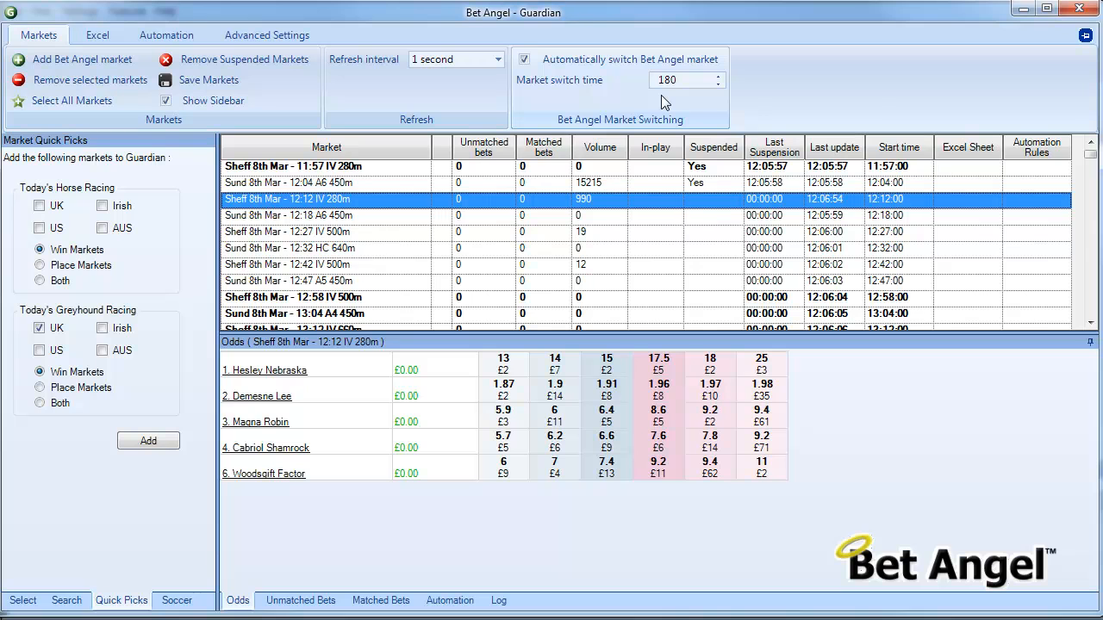
{"action": "left_click", "coordinate": [288, 34]}
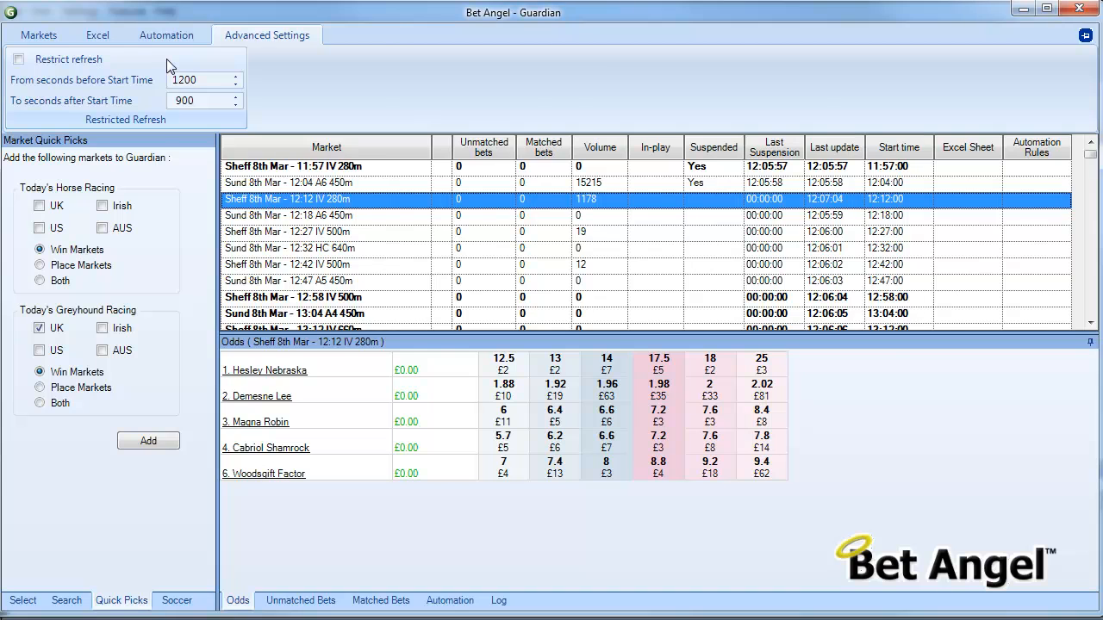
Step: Save the main trading screen's settings as a new profile named "Greyhound trading" and review the list of saved profiles
{"action": "left_click", "coordinate": [336, 1]}
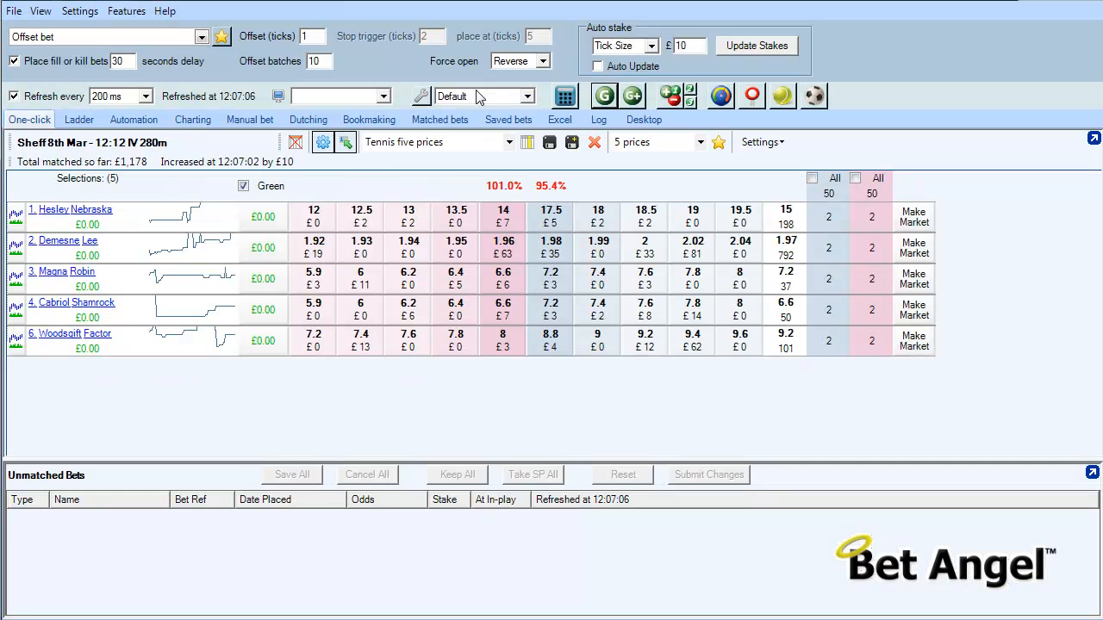
{"action": "left_click", "coordinate": [422, 97]}
{"action": "left_click_drag", "start_coordinate": [577, 65], "coordinate": [577, 54]}
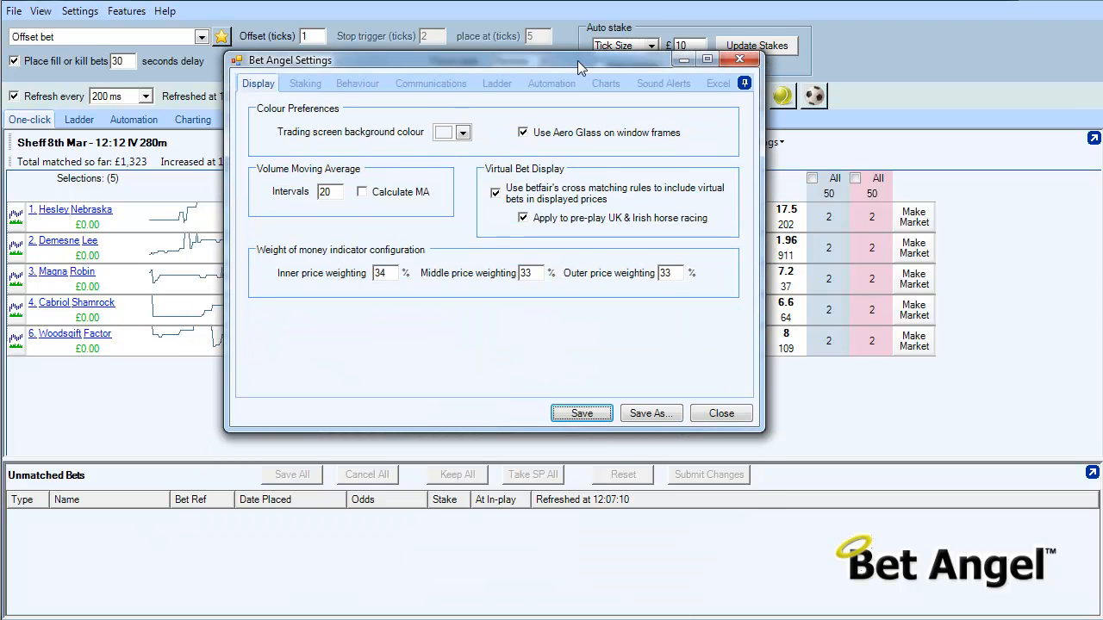
{"action": "left_click", "coordinate": [633, 418]}
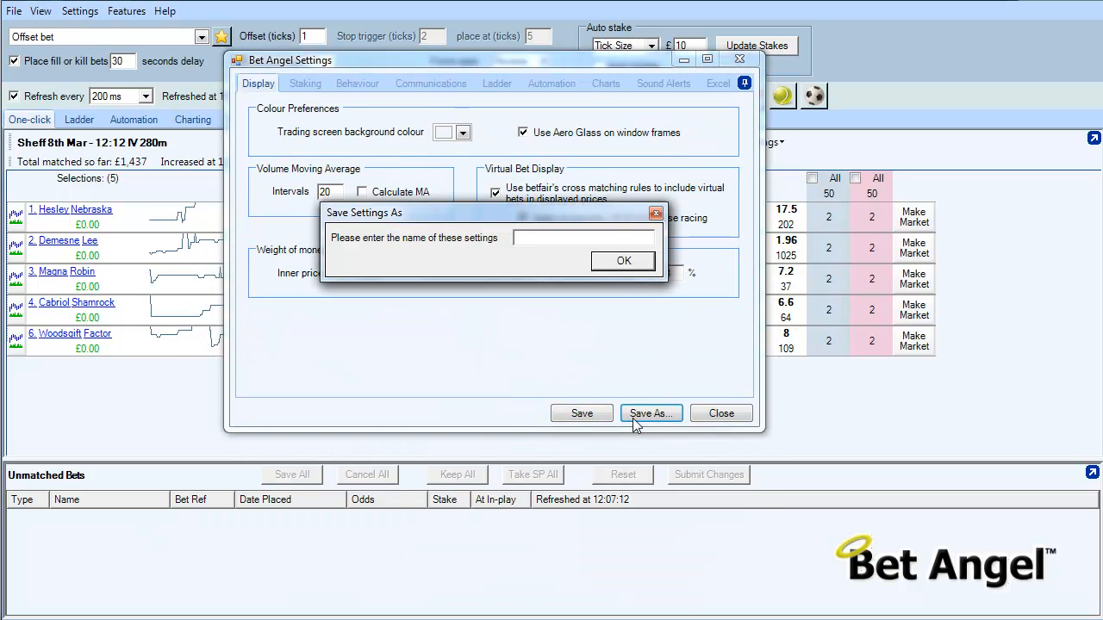
{"action": "type", "text": "Greyhound trading"}
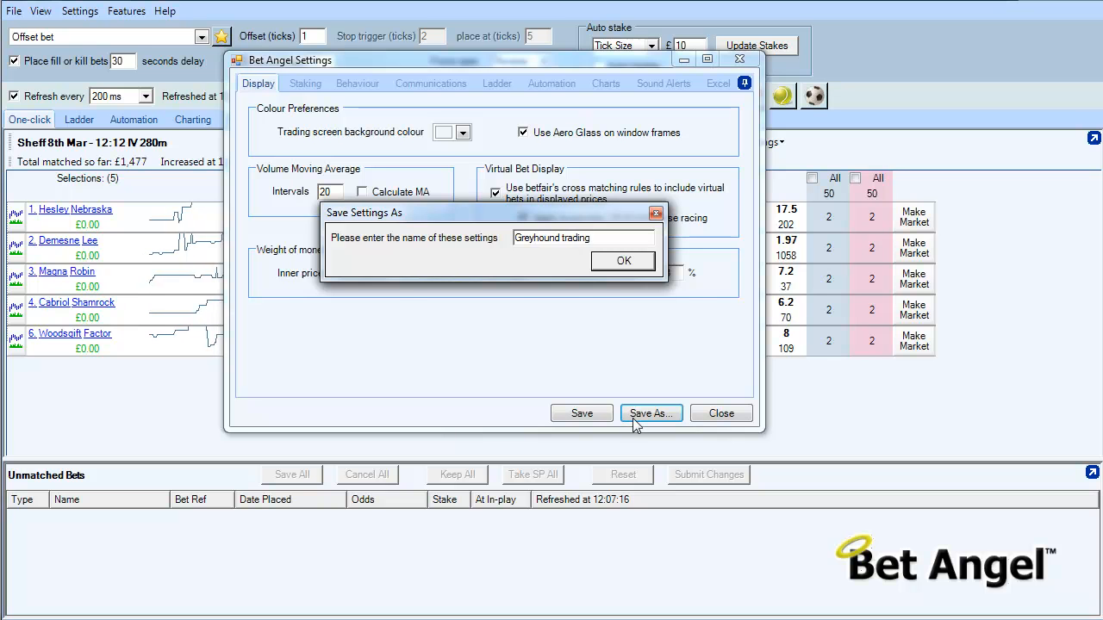
{"action": "key", "text": "Return"}
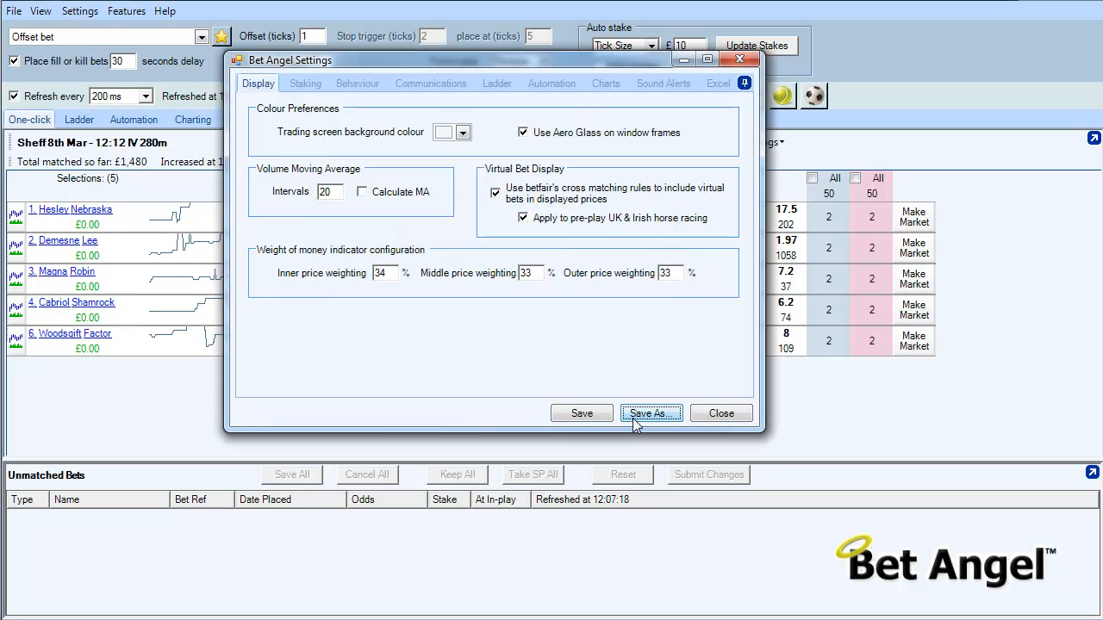
{"action": "left_click", "coordinate": [717, 416]}
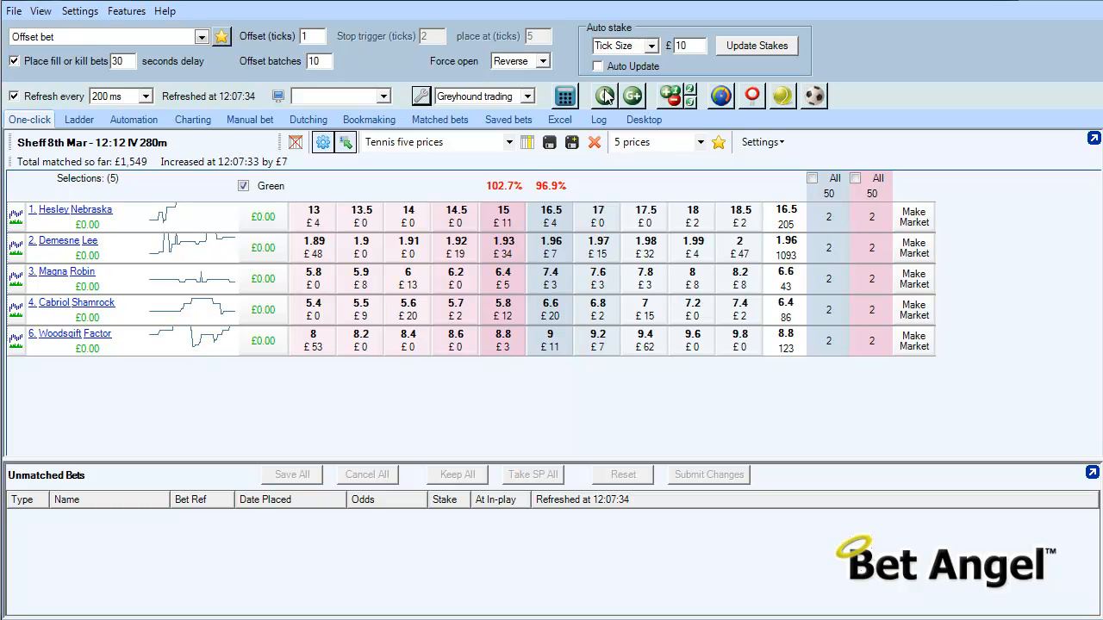
{"action": "left_click", "coordinate": [527, 96]}
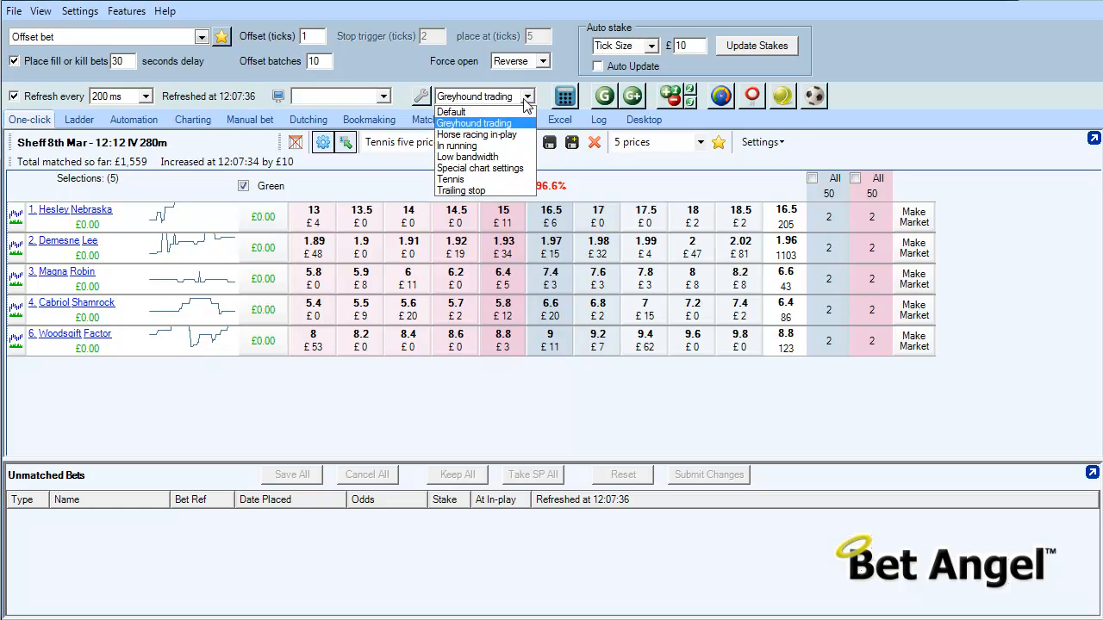
{"action": "left_click", "coordinate": [526, 99]}
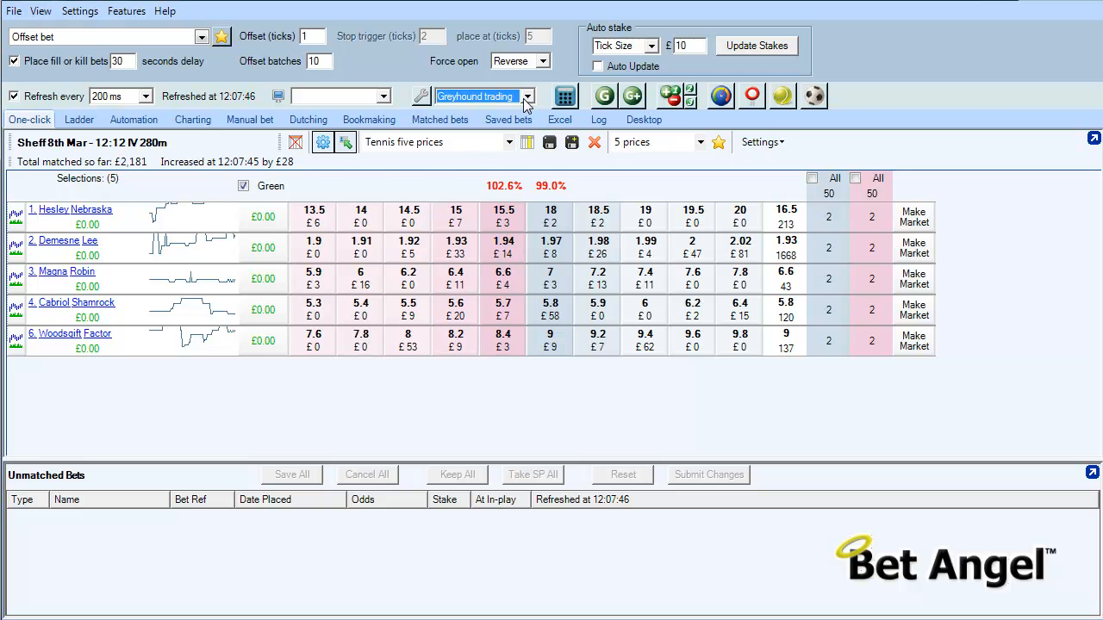
Step: Return to Guardian and create a new automation rules file for the Sund 12:32 HC 640m market
{"action": "left_click", "coordinate": [604, 99]}
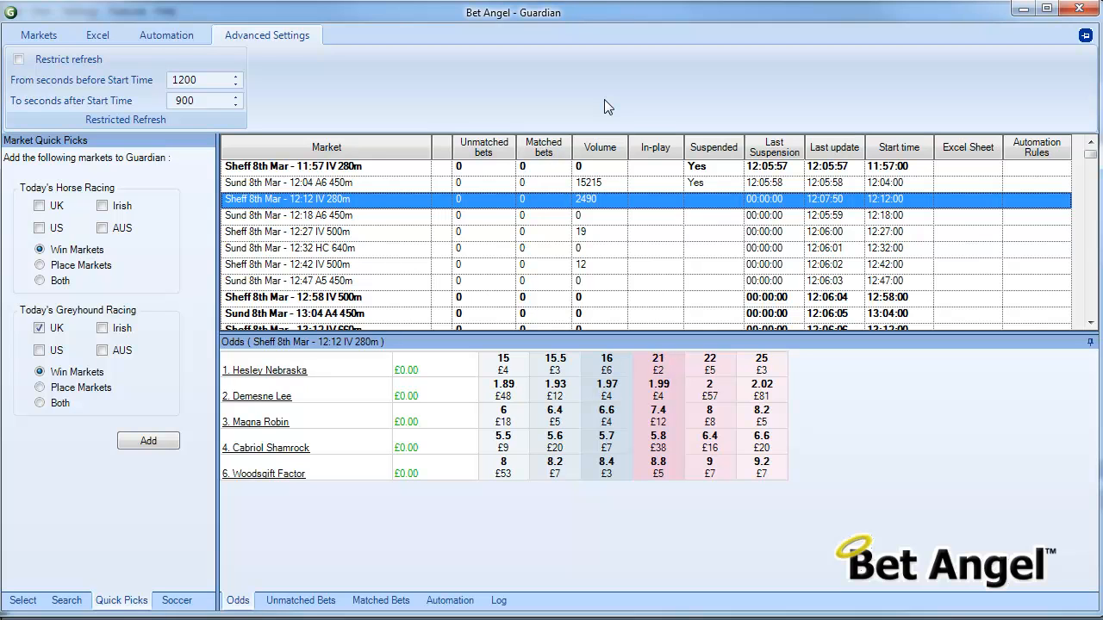
{"action": "left_click", "coordinate": [341, 250]}
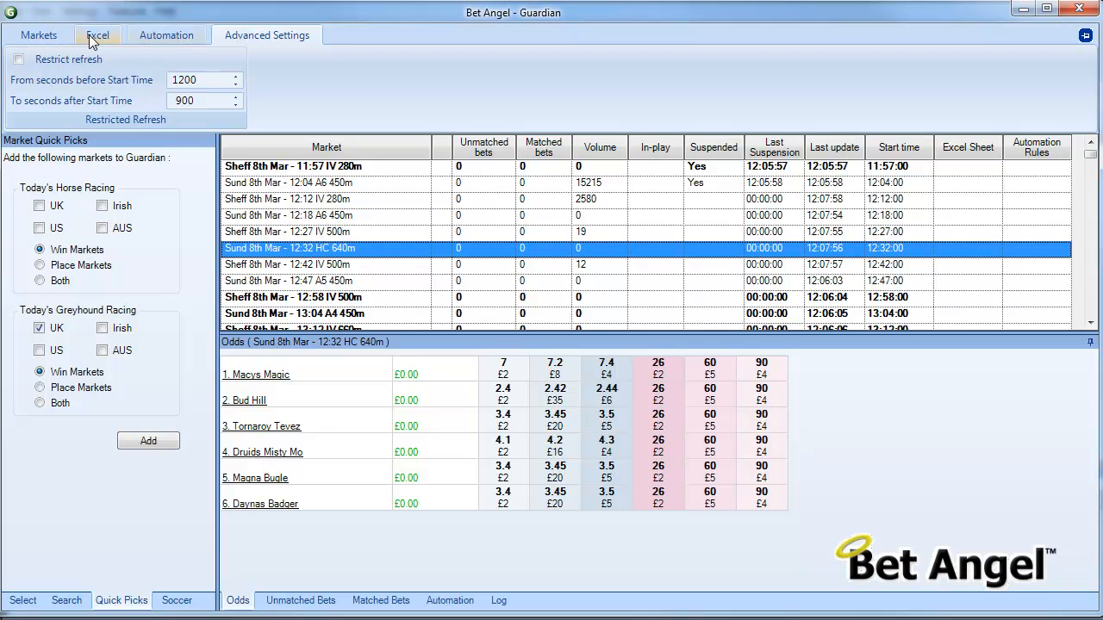
{"action": "left_click", "coordinate": [60, 39]}
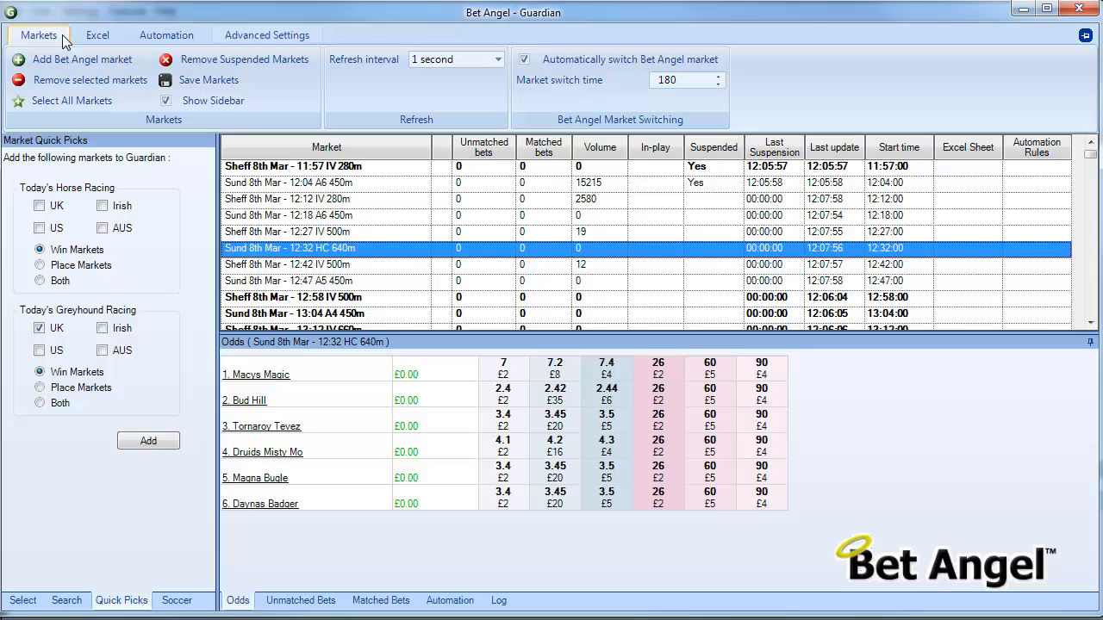
{"action": "left_click", "coordinate": [168, 37]}
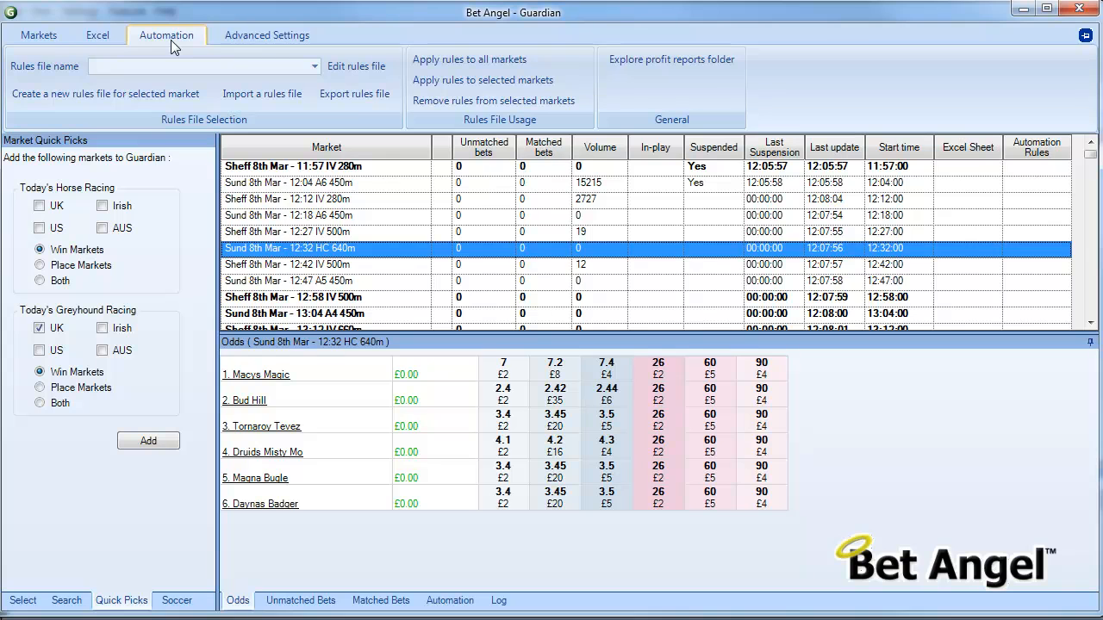
{"action": "left_click", "coordinate": [153, 92]}
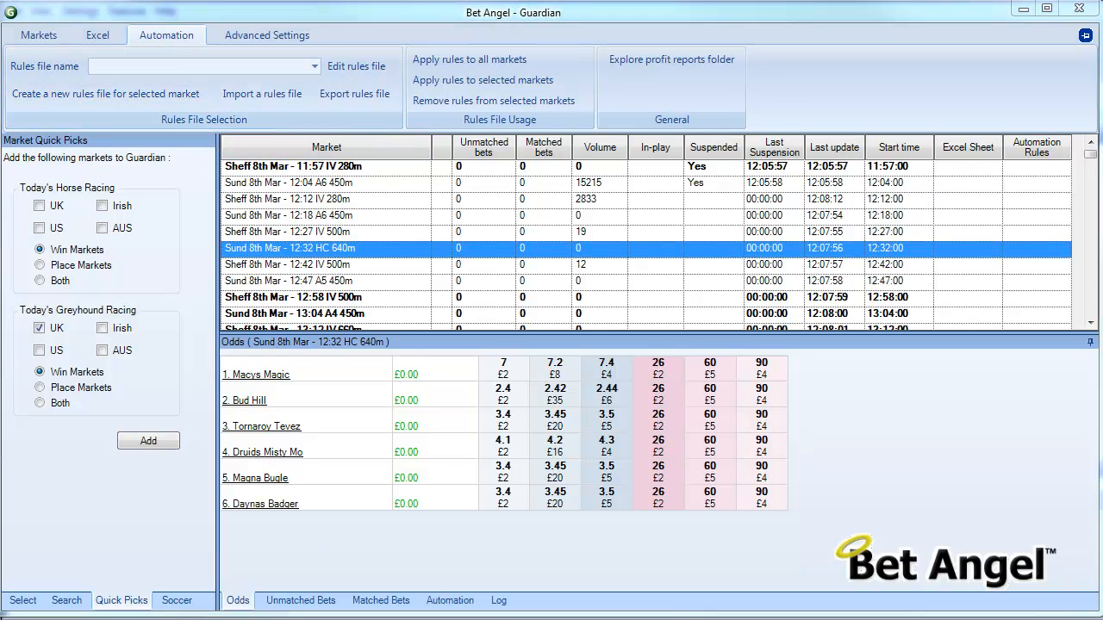
{"action": "left_click_drag", "start_coordinate": [582, 68], "coordinate": [638, 225]}
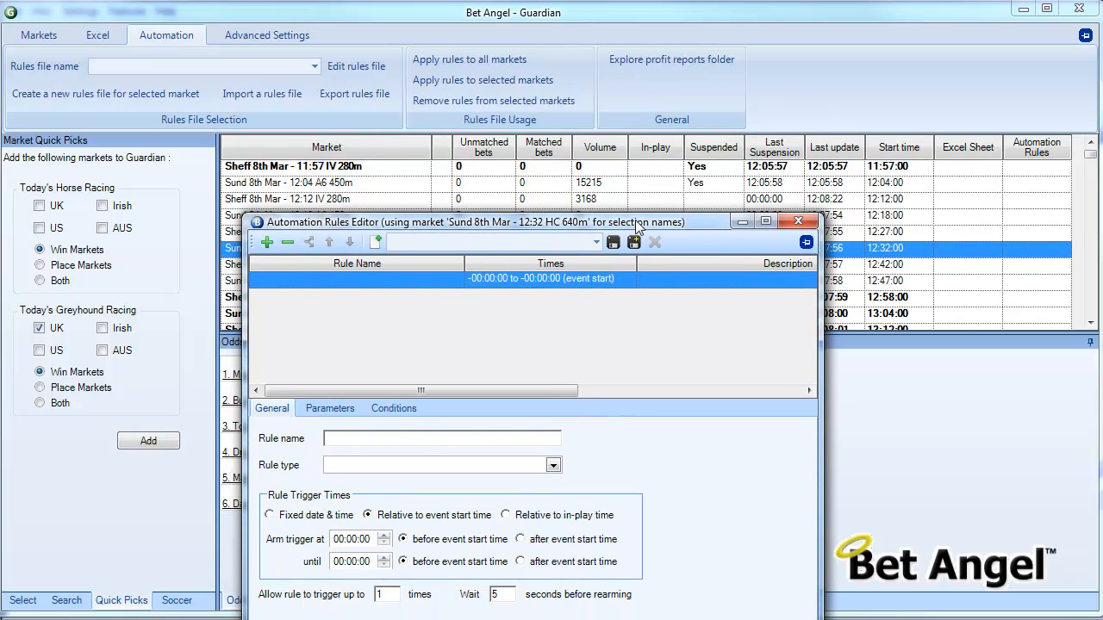
{"action": "left_click_drag", "start_coordinate": [638, 226], "coordinate": [614, 74]}
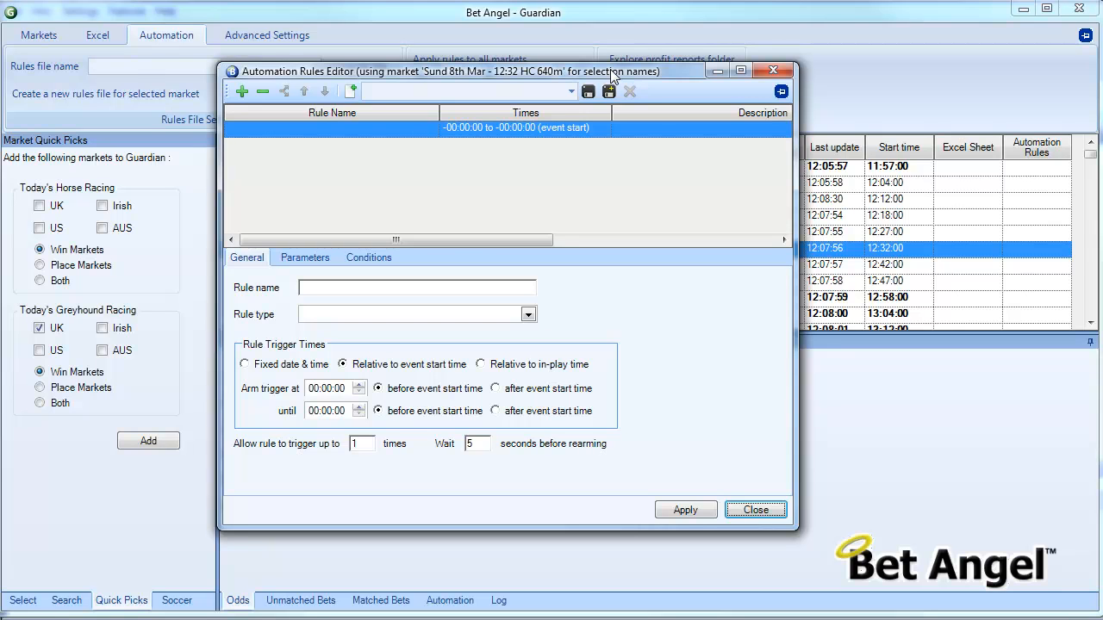
Step: Name the new automation rule "Place a lay bet" and set its rule type to Place Lay Bet
{"action": "left_click", "coordinate": [362, 288]}
{"action": "type", "text": "e "}
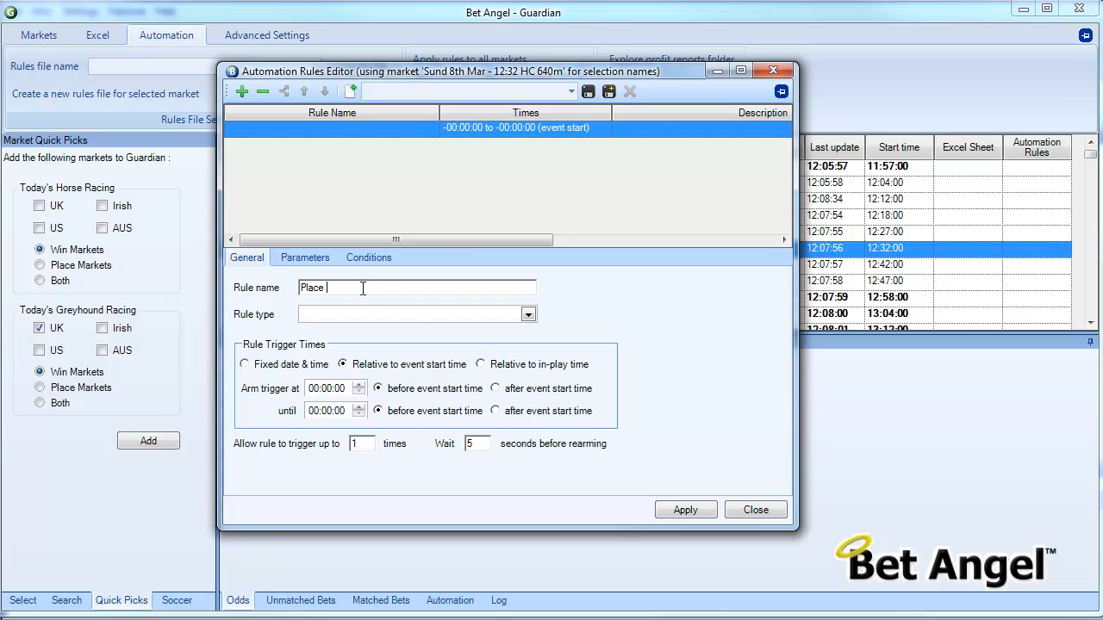
{"action": "type", "text": "a lay bet"}
{"action": "left_click", "coordinate": [527, 315]}
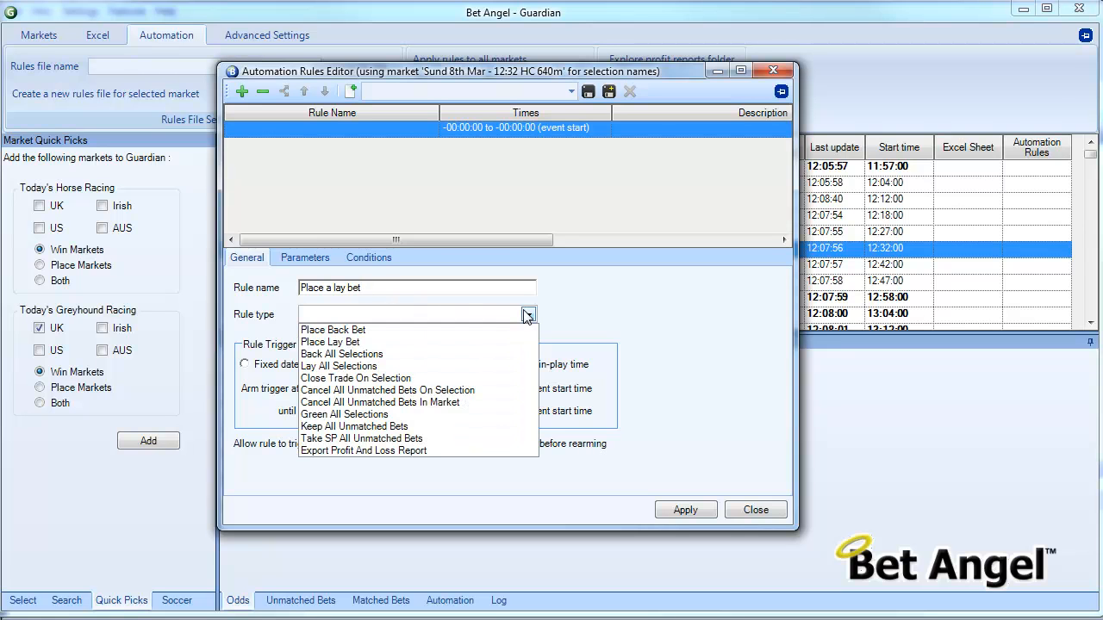
{"action": "left_click", "coordinate": [466, 342]}
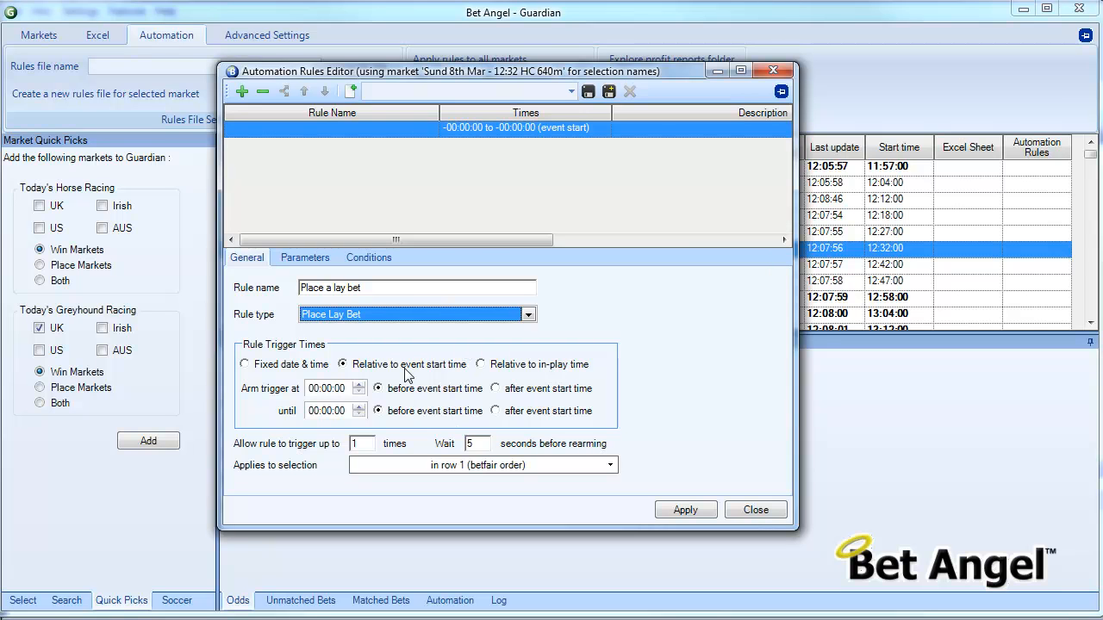
Step: Set the rule to arm from 00:02:00 until 00:00:15 before the event start time
{"action": "left_click", "coordinate": [328, 388]}
{"action": "type", "text": "1"}
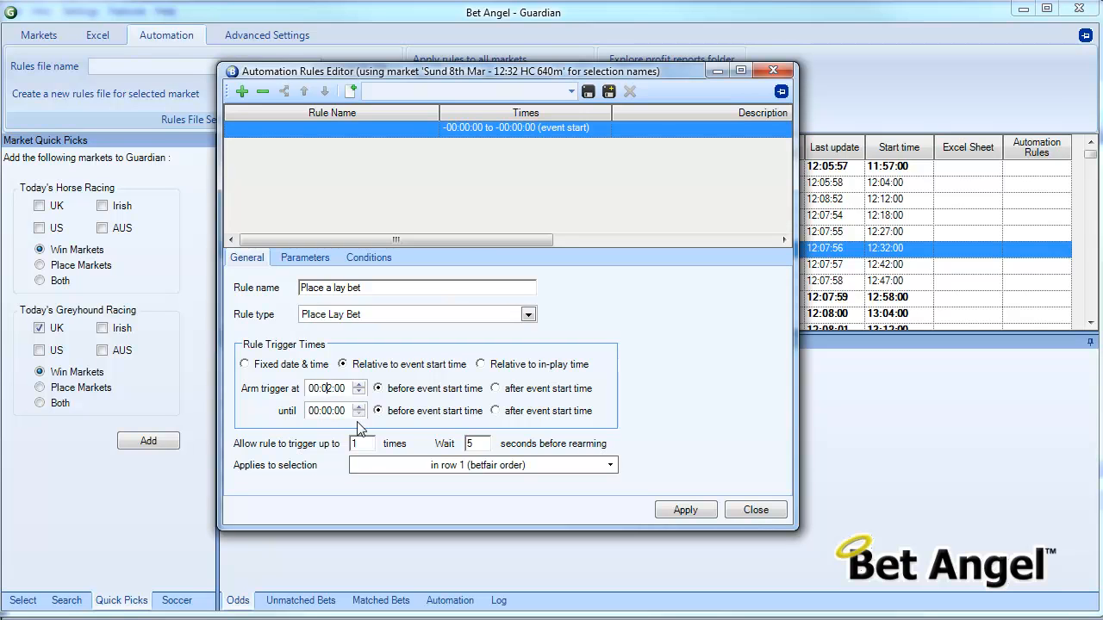
{"action": "left_click", "coordinate": [340, 411]}
{"action": "type", "text": "1"}
{"action": "type", "text": "0"}
{"action": "key", "text": "Up"}
{"action": "key", "text": "Up"}
{"action": "key", "text": "alt+Tab"}
{"action": "left_click_drag", "start_coordinate": [664, 76], "coordinate": [665, 123]}
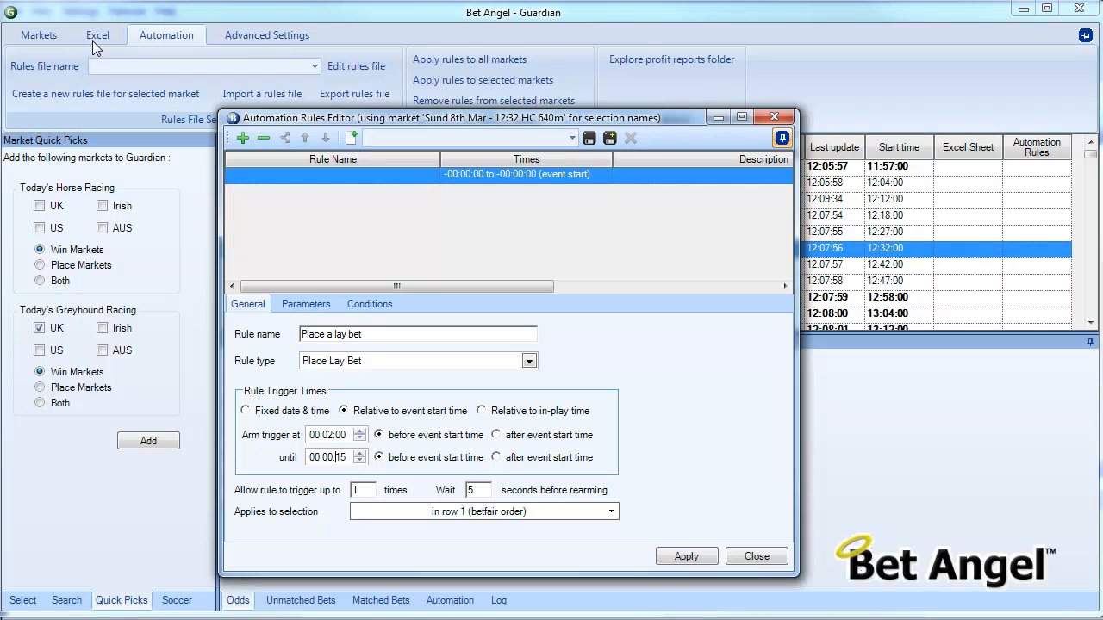
{"action": "left_click", "coordinate": [56, 34]}
{"action": "left_click", "coordinate": [781, 150]}
{"action": "left_click", "coordinate": [782, 138]}
{"action": "left_click", "coordinate": [782, 138]}
{"action": "left_click_drag", "start_coordinate": [648, 113], "coordinate": [631, 65]}
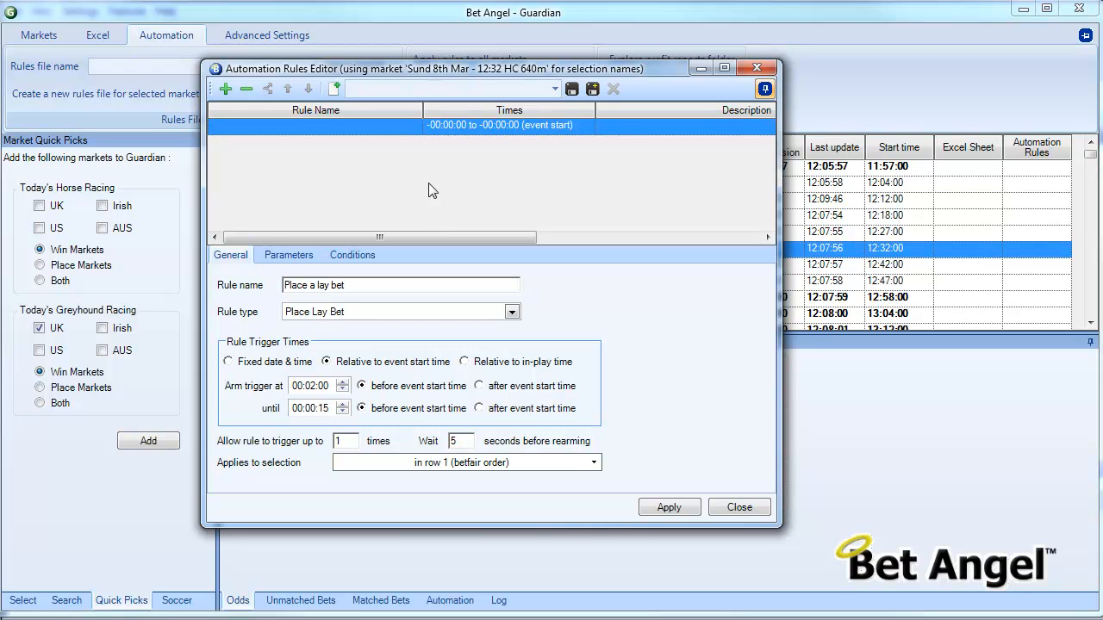
Step: Allow the rule to trigger up to 100 times and apply it to the selection in position 1 by favouritism
{"action": "left_click", "coordinate": [347, 441]}
{"action": "type", "text": "00"}
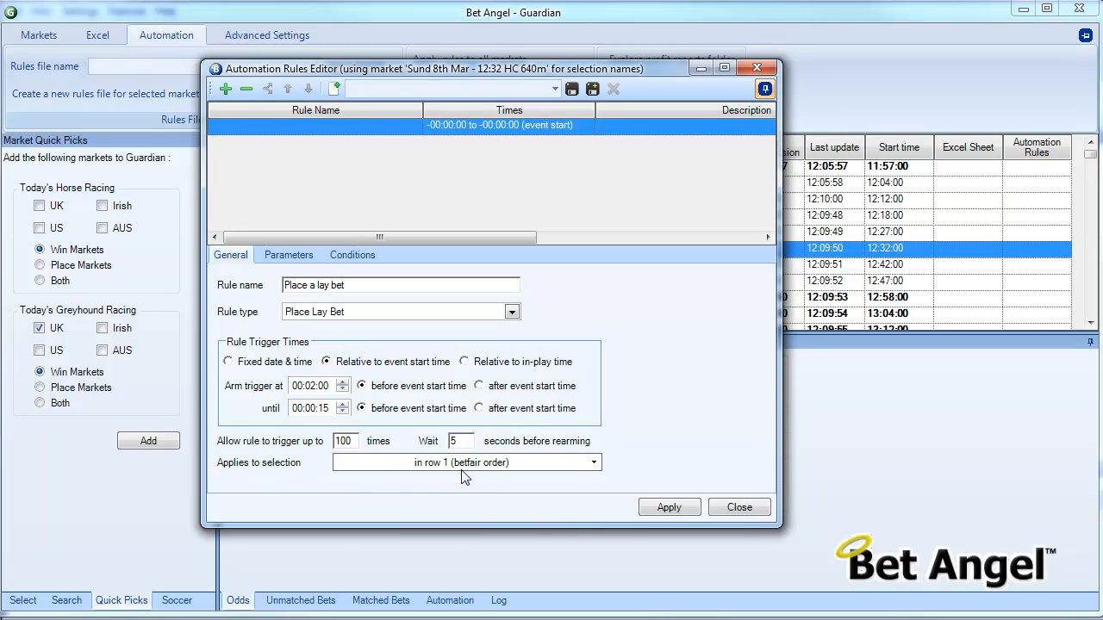
{"action": "left_click", "coordinate": [577, 465]}
{"action": "left_click", "coordinate": [436, 539]}
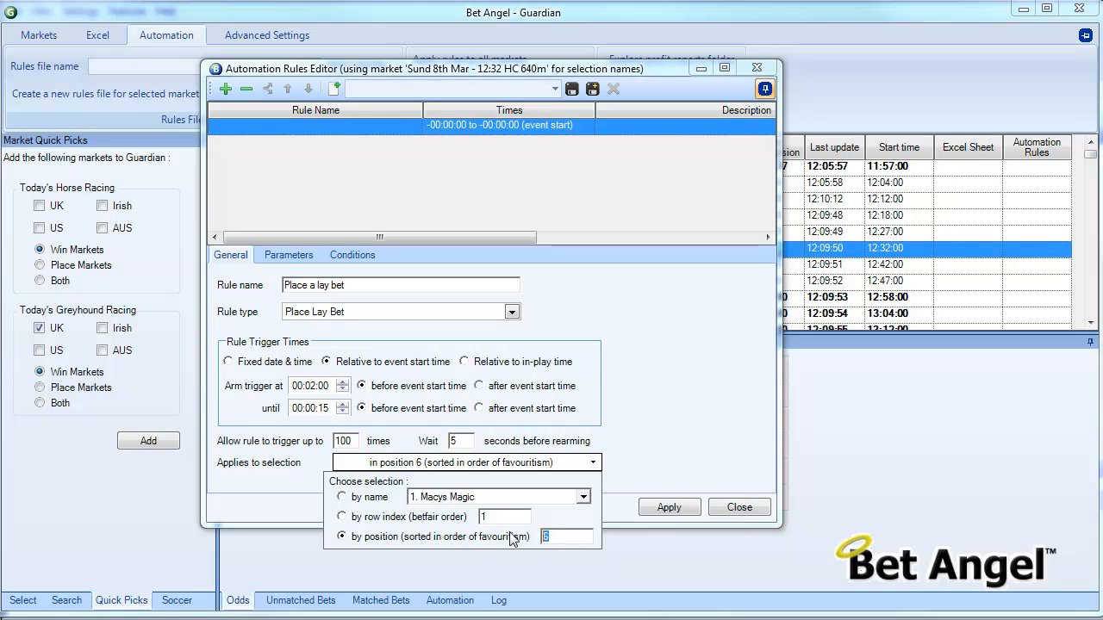
{"action": "type", "text": "1"}
{"action": "left_click", "coordinate": [683, 412]}
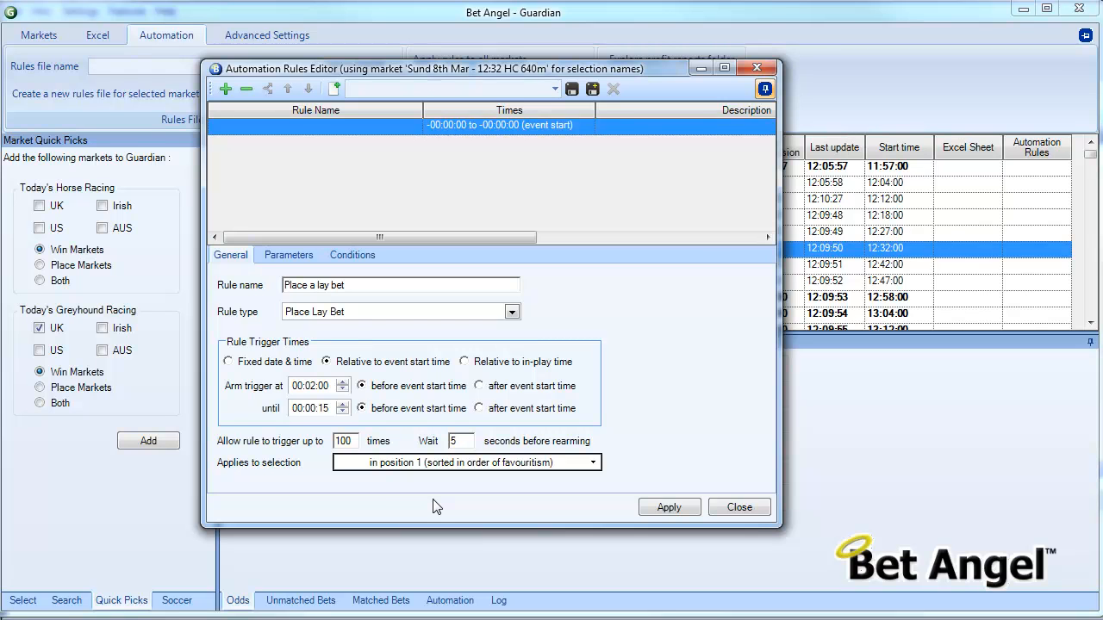
Step: Set the lay bet to be placed 1 custom tick below the best market price with a fixed stake of £2
{"action": "left_click", "coordinate": [301, 256]}
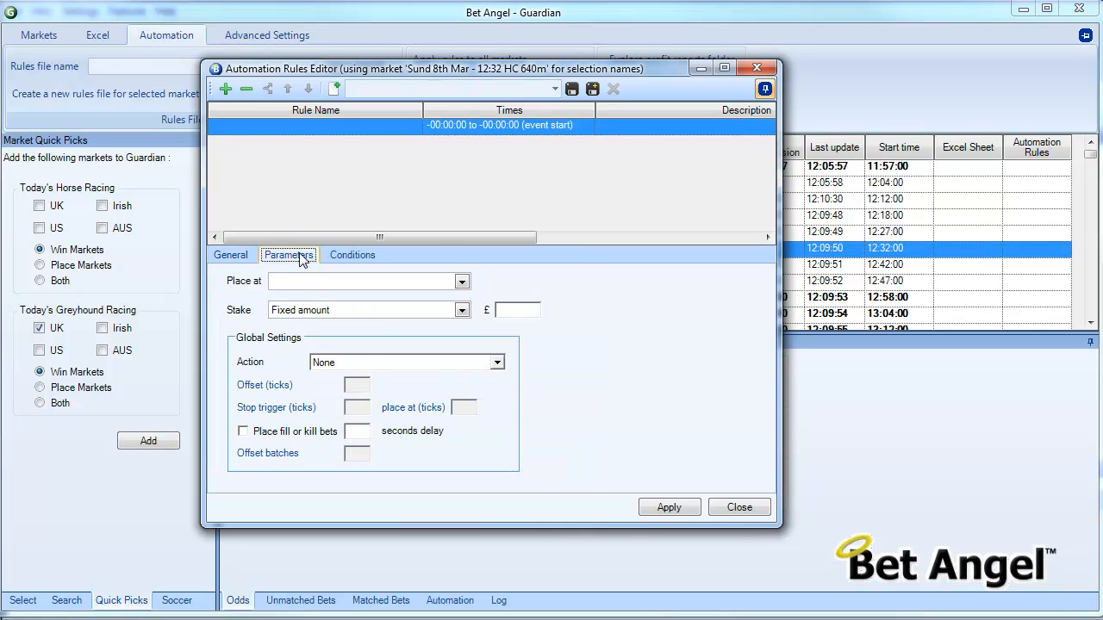
{"action": "left_click", "coordinate": [376, 282]}
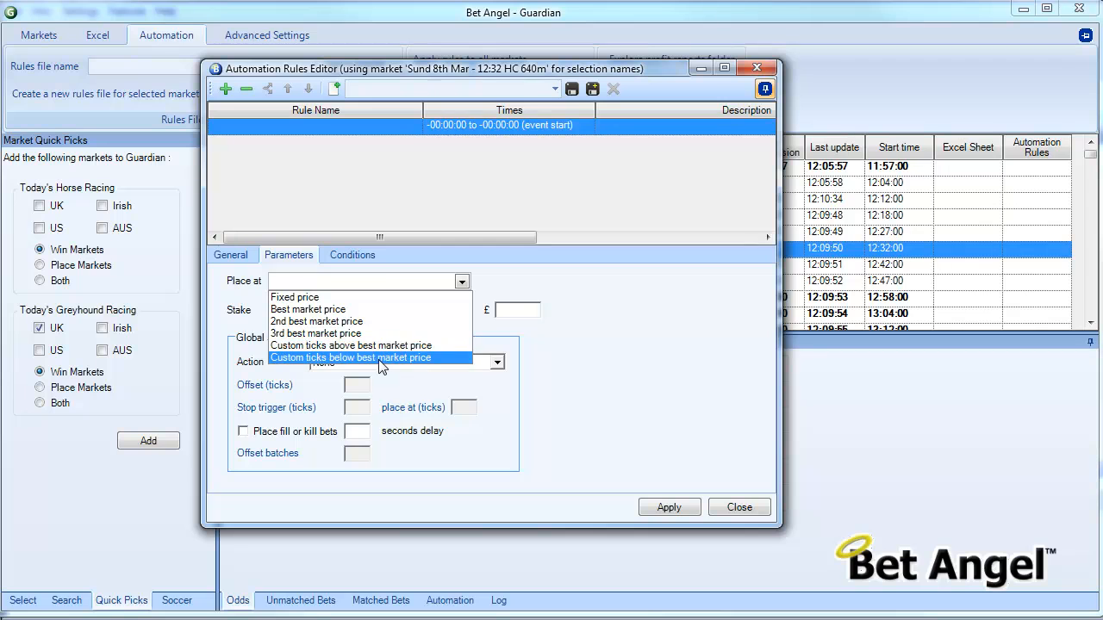
{"action": "left_click", "coordinate": [421, 358]}
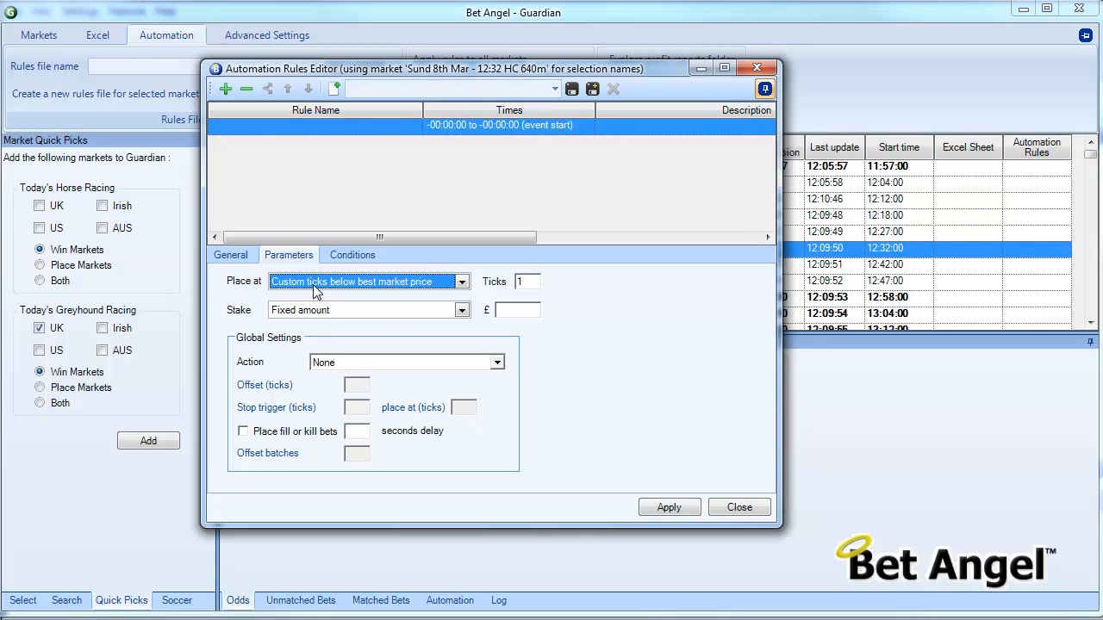
{"action": "left_click", "coordinate": [535, 282]}
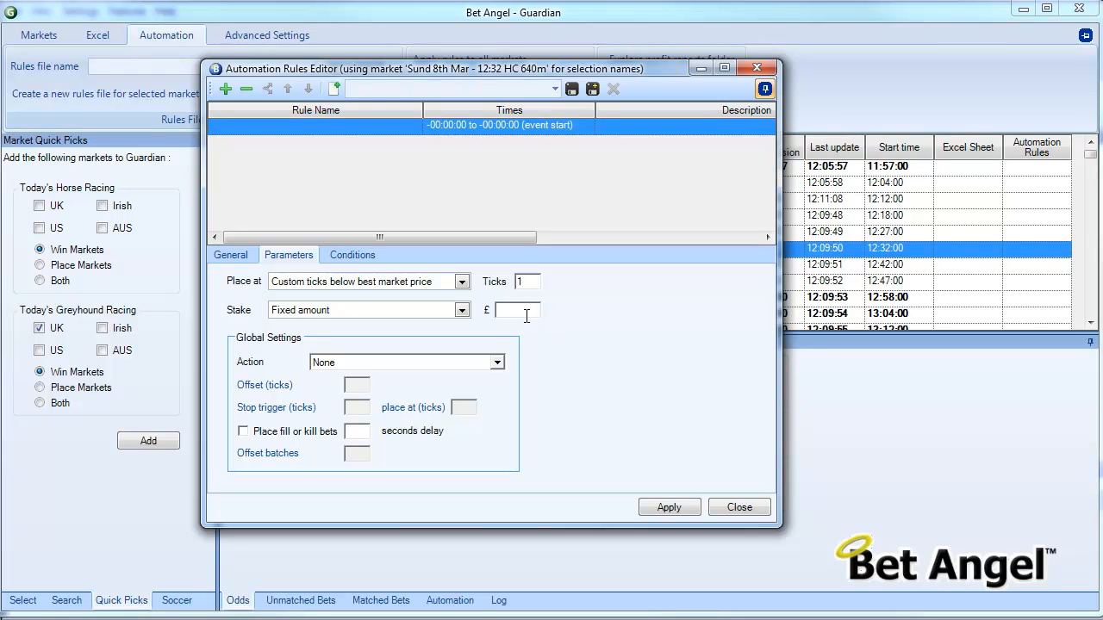
{"action": "type", "text": "2"}
Step: Set the rule's action to Offset bet with greening, offset 1 tick, fill or kill after 15 seconds and 1 offset batch
{"action": "left_click", "coordinate": [498, 363]}
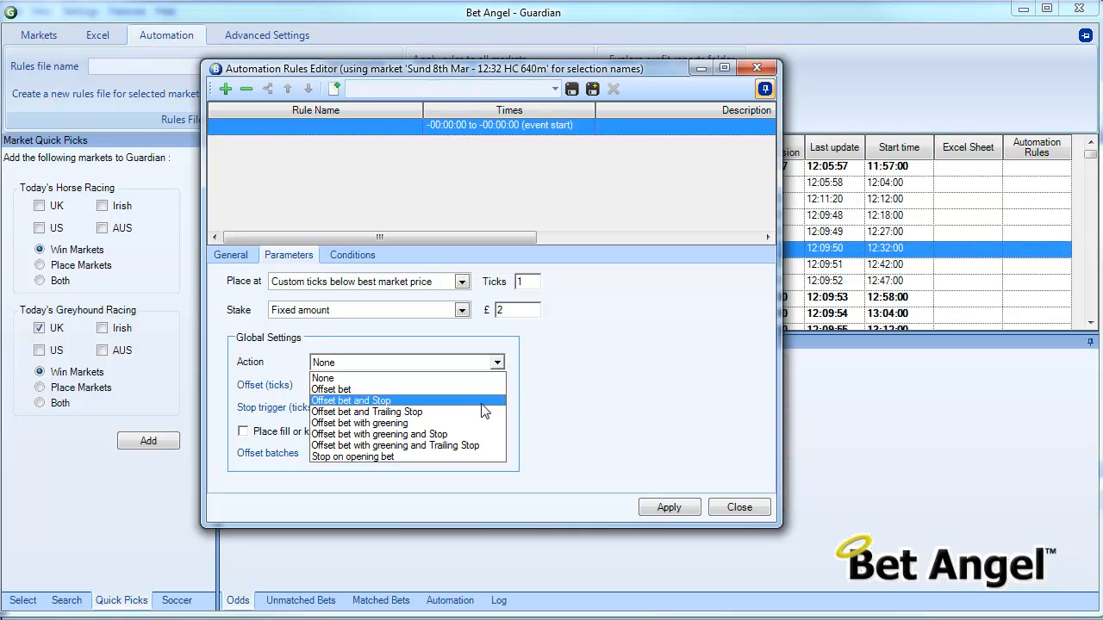
{"action": "left_click", "coordinate": [473, 424]}
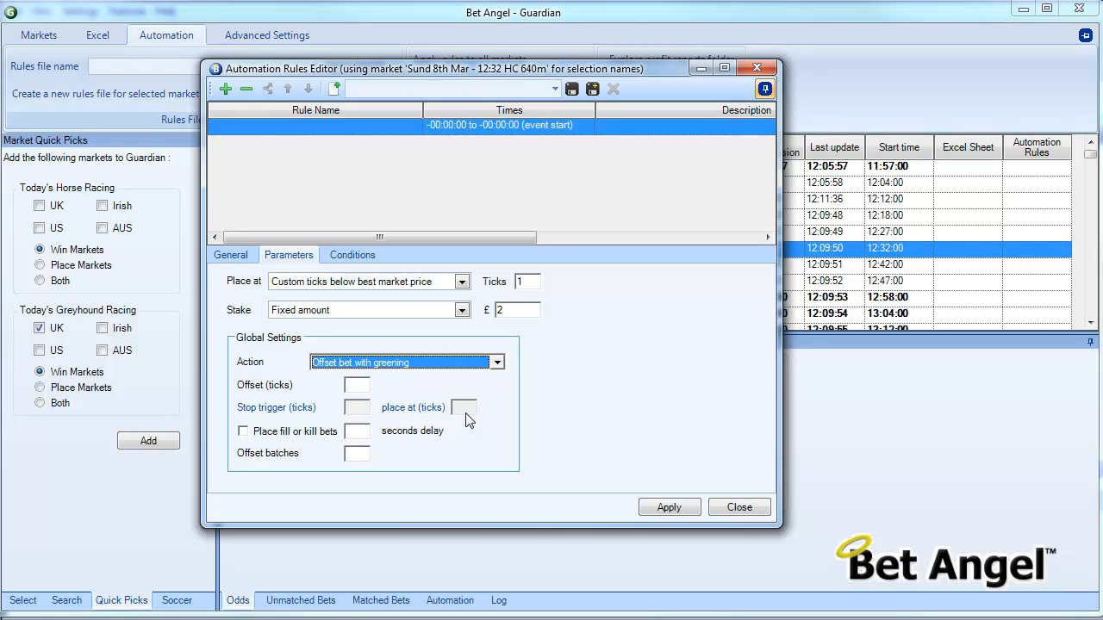
{"action": "left_click", "coordinate": [356, 385]}
{"action": "type", "text": "1"}
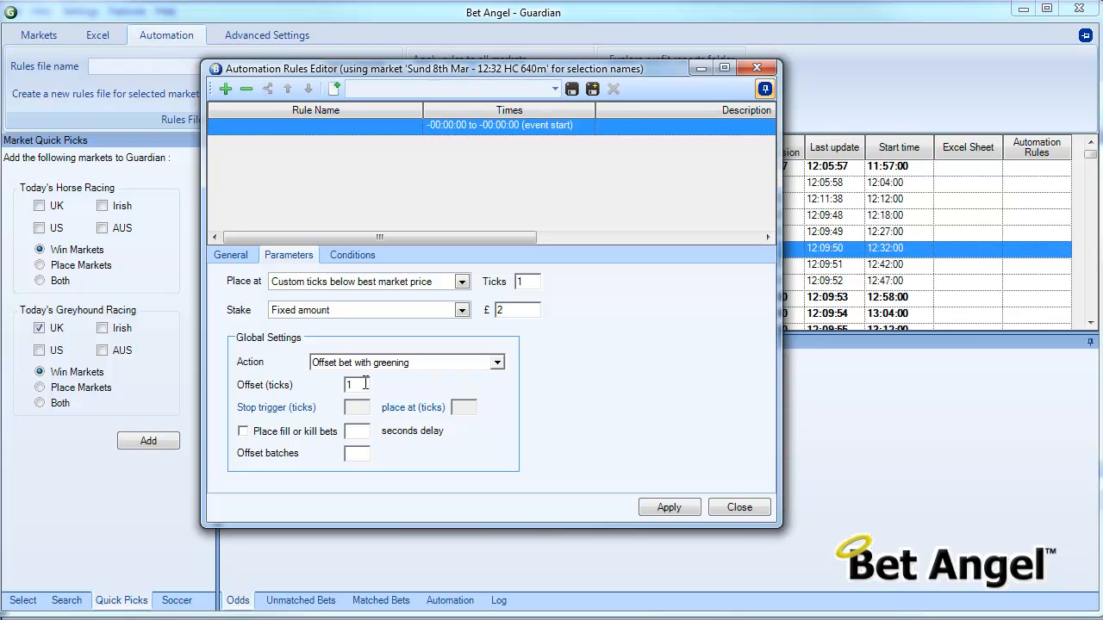
{"action": "left_click", "coordinate": [321, 433]}
{"action": "type", "text": "15"}
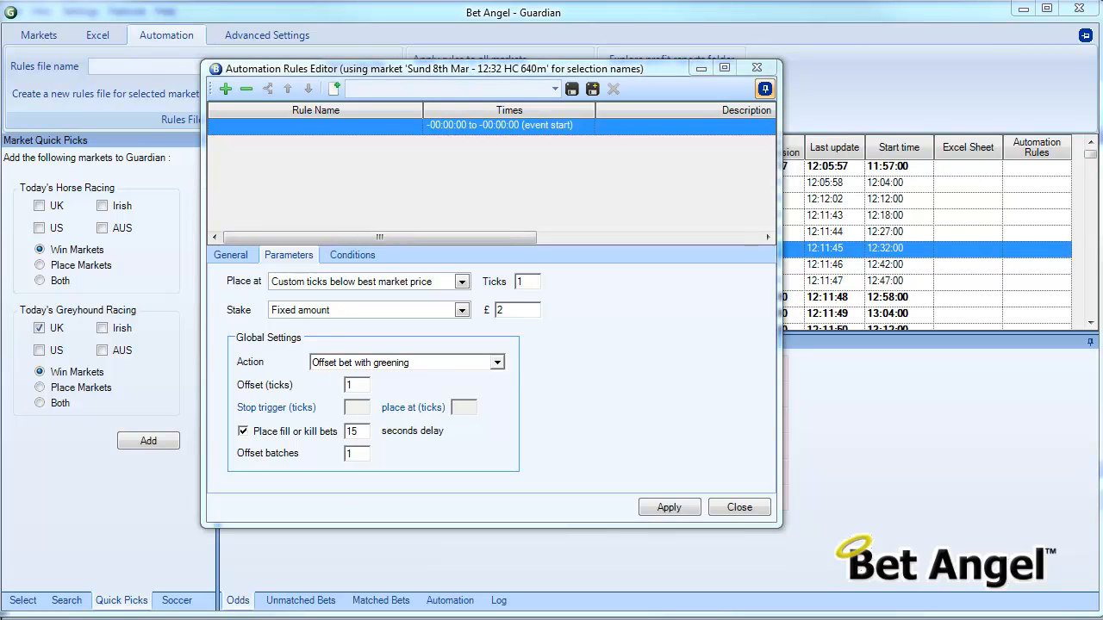
Step: Add a Number of Unmatched Bets condition requiring less than 1 unmatched bet on the selection
{"action": "left_click", "coordinate": [355, 256]}
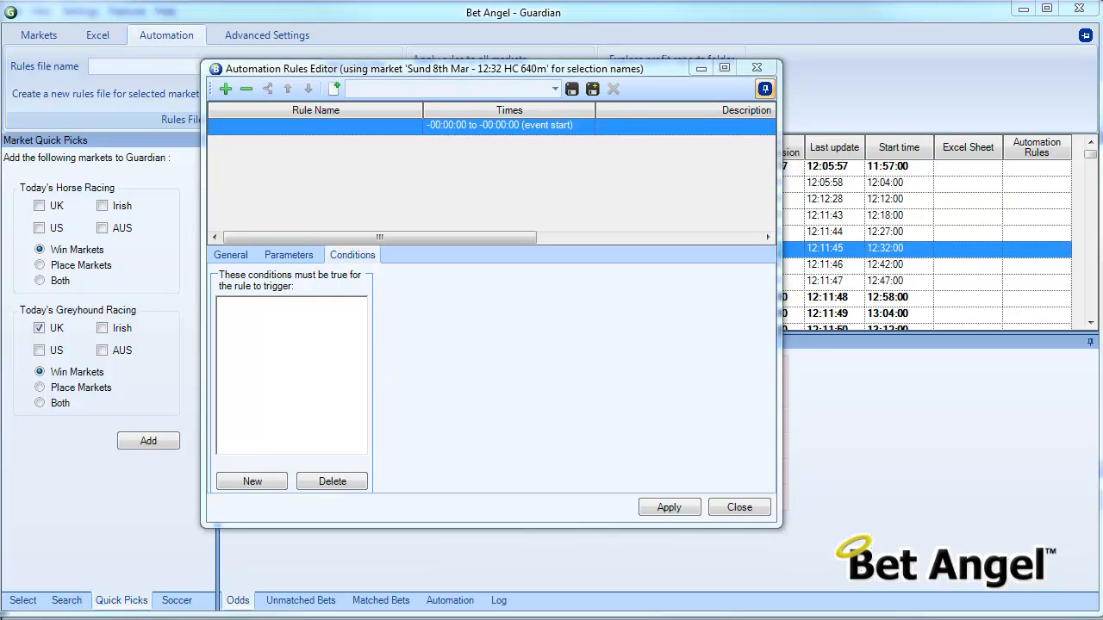
{"action": "left_click", "coordinate": [263, 485]}
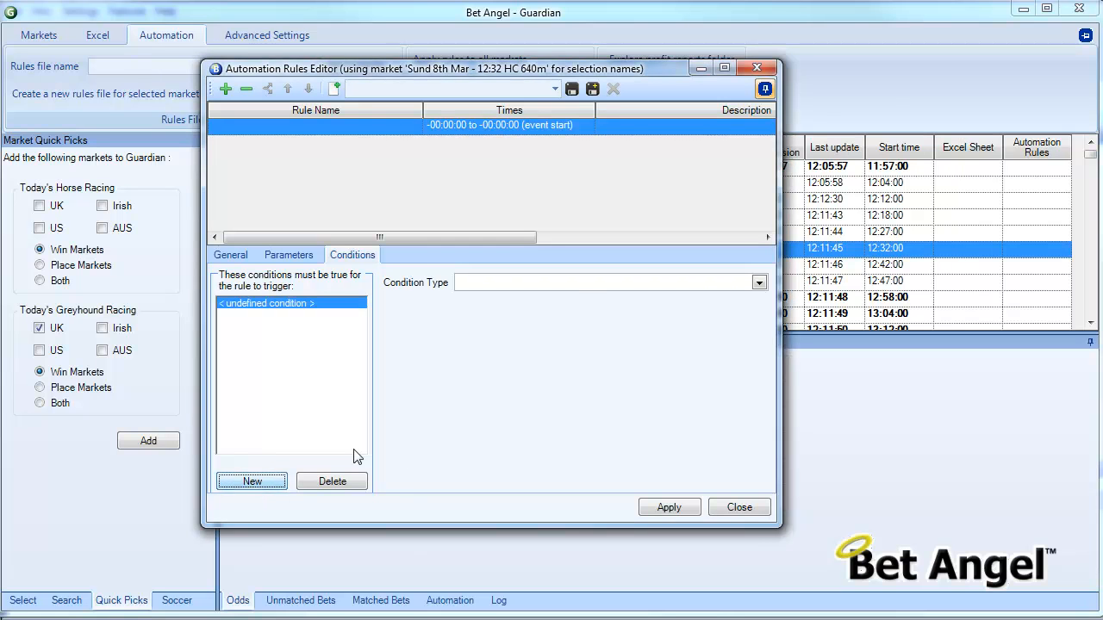
{"action": "left_click", "coordinate": [579, 286]}
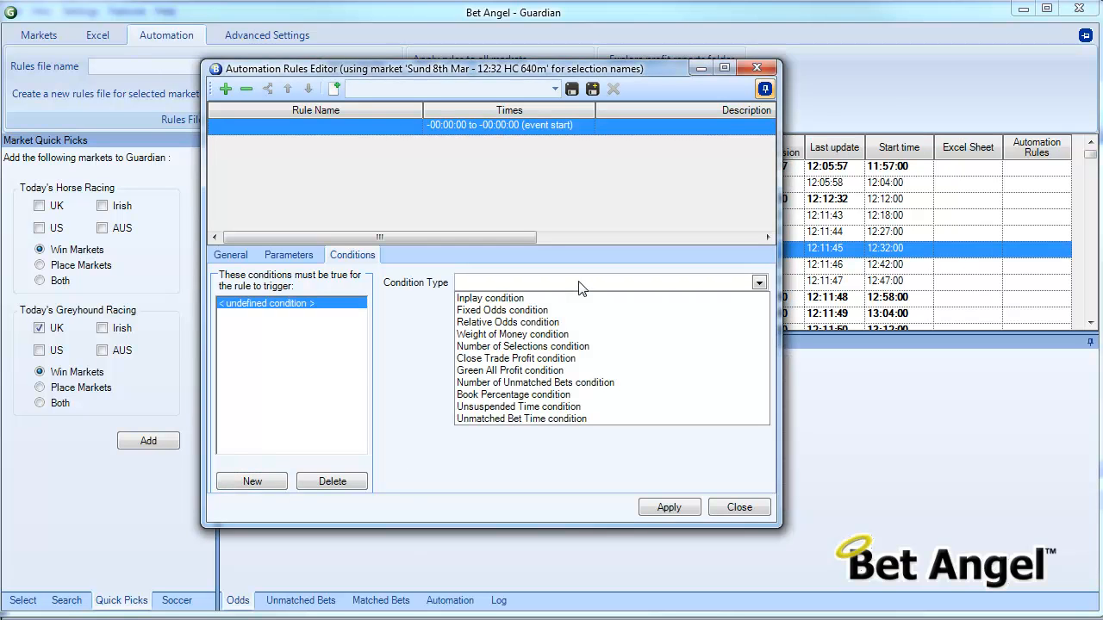
{"action": "left_click", "coordinate": [582, 347]}
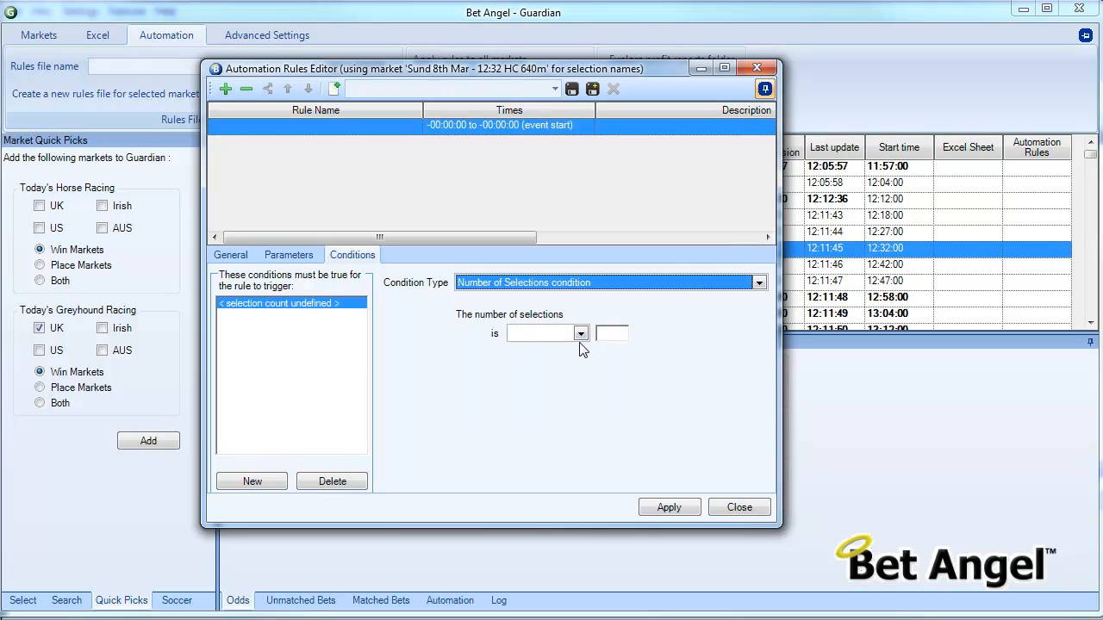
{"action": "left_click", "coordinate": [586, 282]}
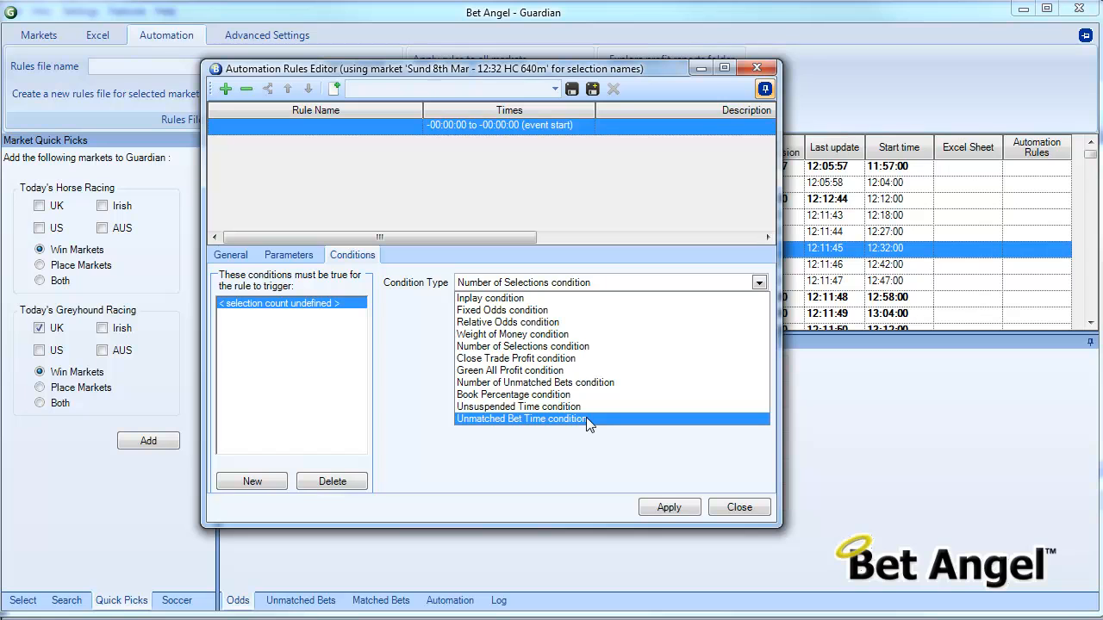
{"action": "left_click", "coordinate": [573, 383]}
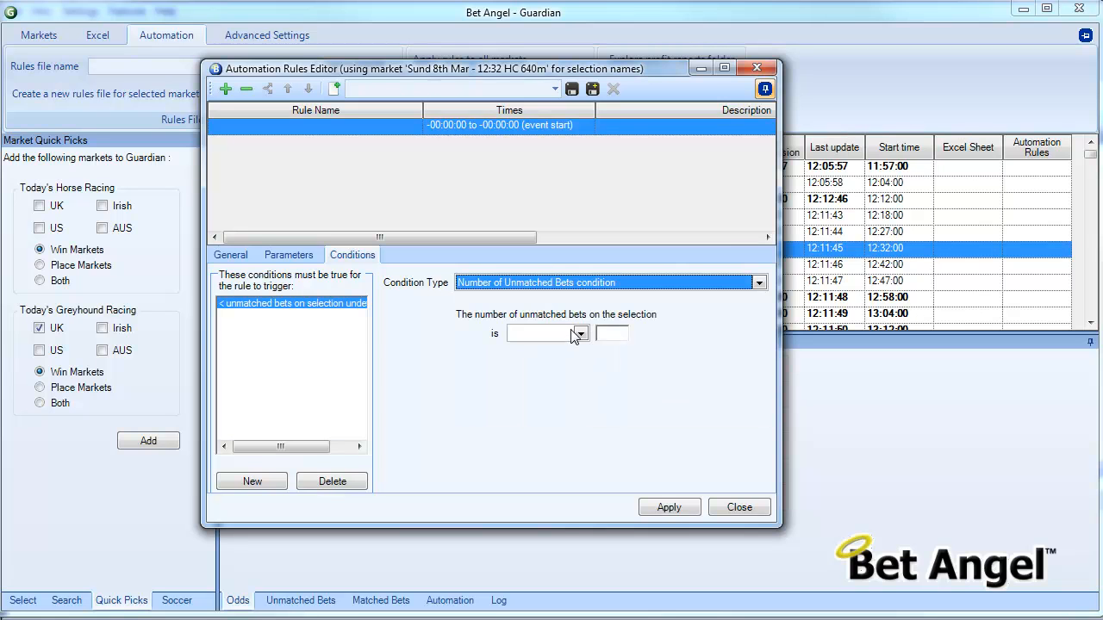
{"action": "left_click", "coordinate": [581, 334]}
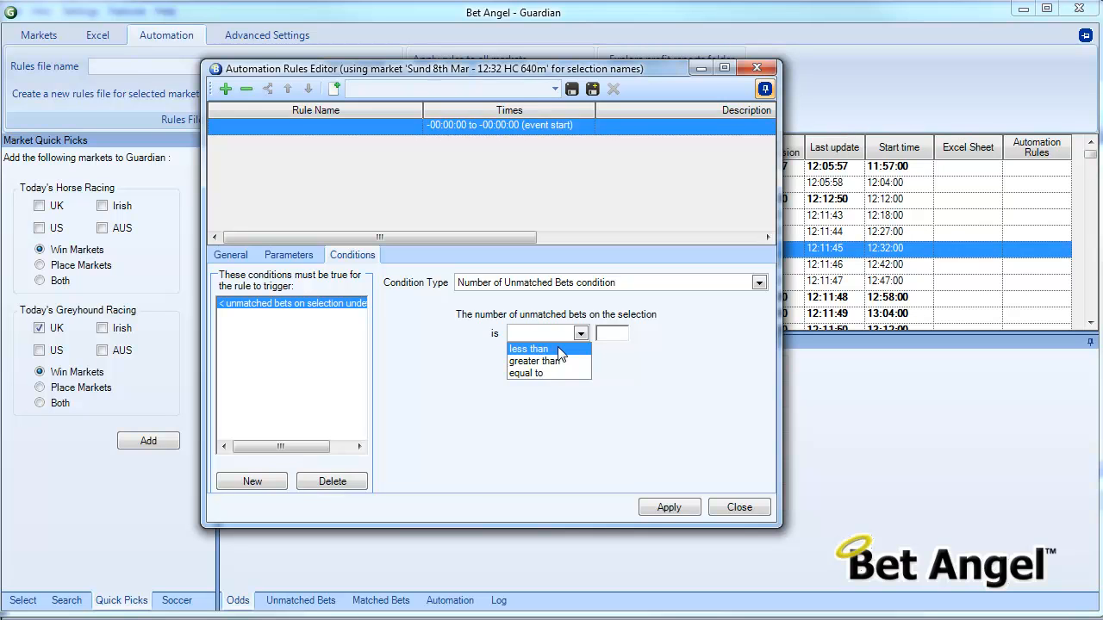
{"action": "left_click", "coordinate": [560, 349]}
{"action": "left_click", "coordinate": [601, 334]}
{"action": "type", "text": "1"}
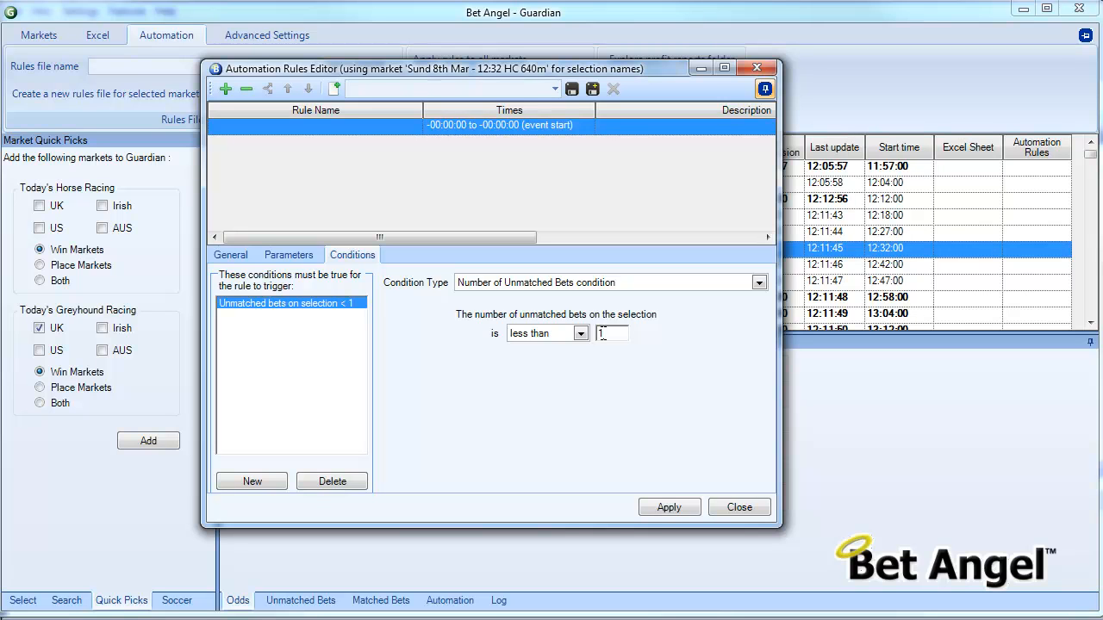
Step: Try the unmatched bets condition as equal to 0, and return it to less than 1
{"action": "left_click", "coordinate": [581, 333]}
{"action": "left_click", "coordinate": [568, 372]}
{"action": "double_click", "coordinate": [625, 332]}
{"action": "type", "text": "0"}
{"action": "left_click", "coordinate": [581, 333]}
{"action": "left_click", "coordinate": [551, 348]}
{"action": "type", "text": "1"}
{"action": "left_click", "coordinate": [677, 510]}
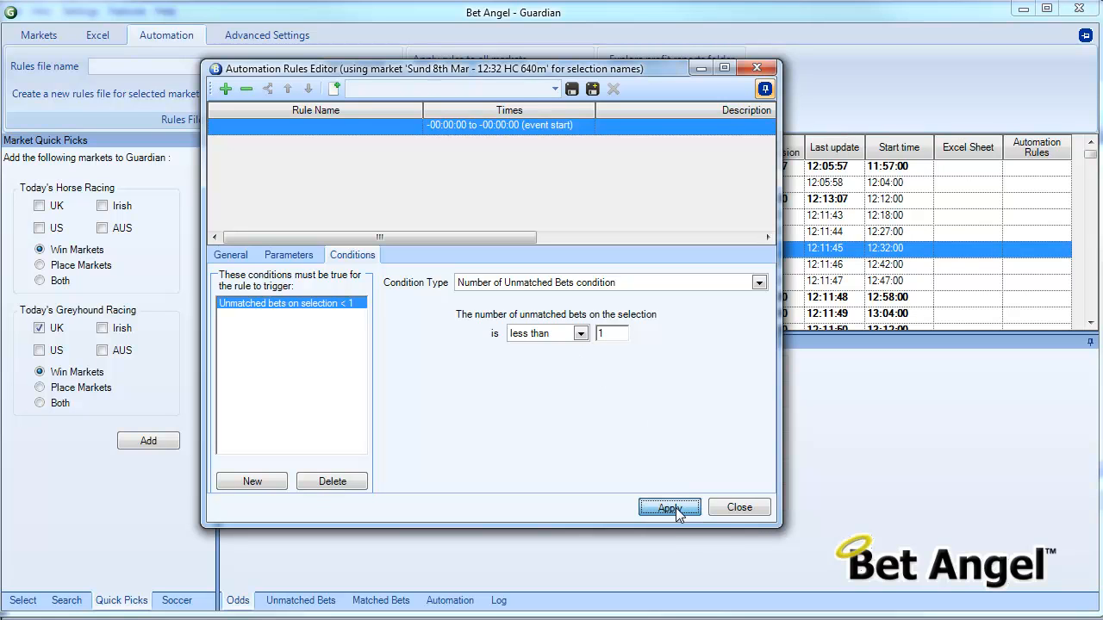
Step: Add an Unmatched Bet Time condition of greater than 2 seconds and apply the lay bet rule
{"action": "left_click", "coordinate": [250, 482]}
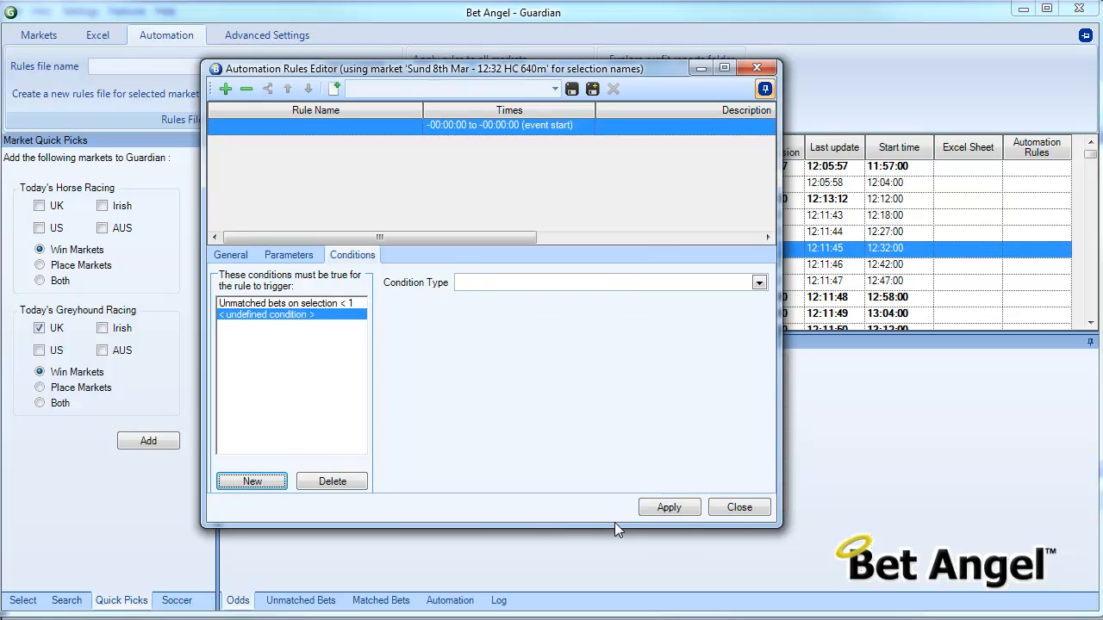
{"action": "left_click", "coordinate": [603, 283]}
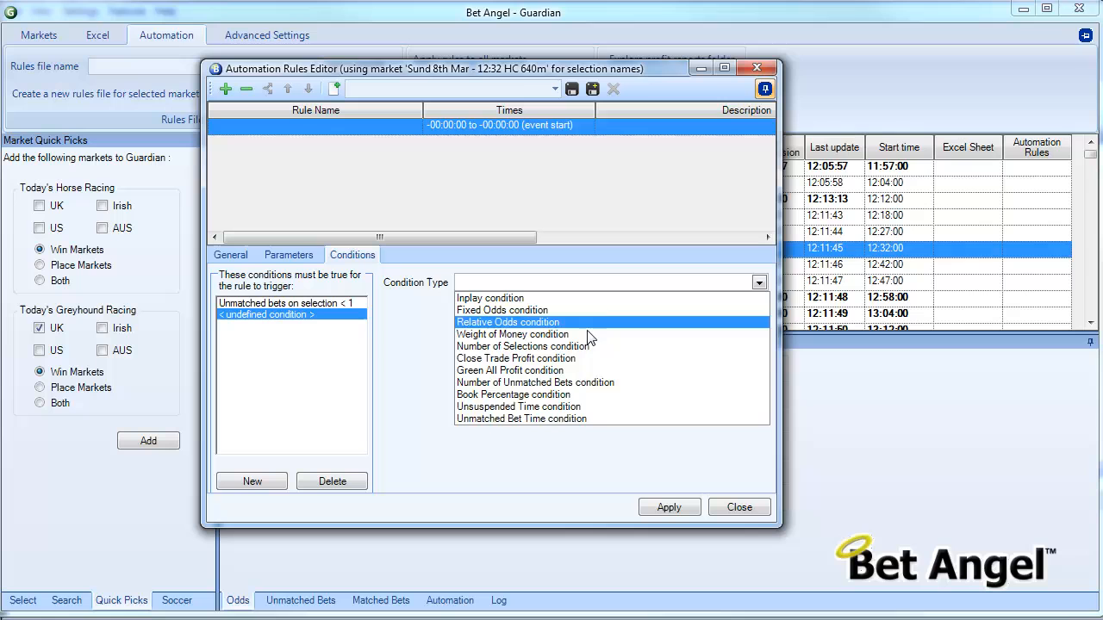
{"action": "left_click", "coordinate": [593, 406]}
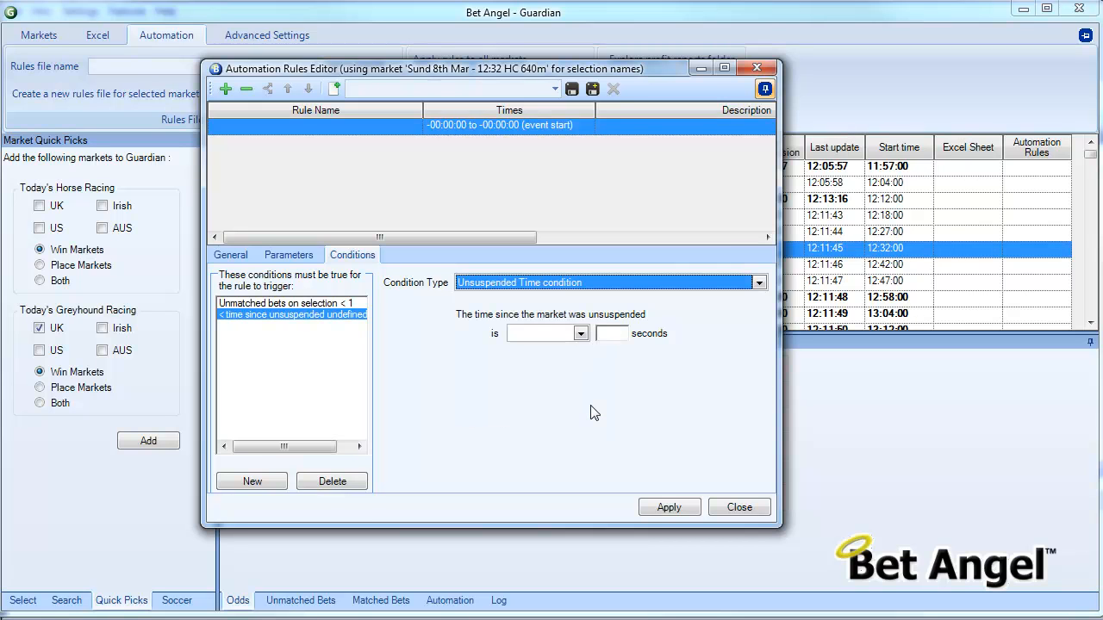
{"action": "left_click", "coordinate": [581, 333]}
{"action": "left_click", "coordinate": [591, 280]}
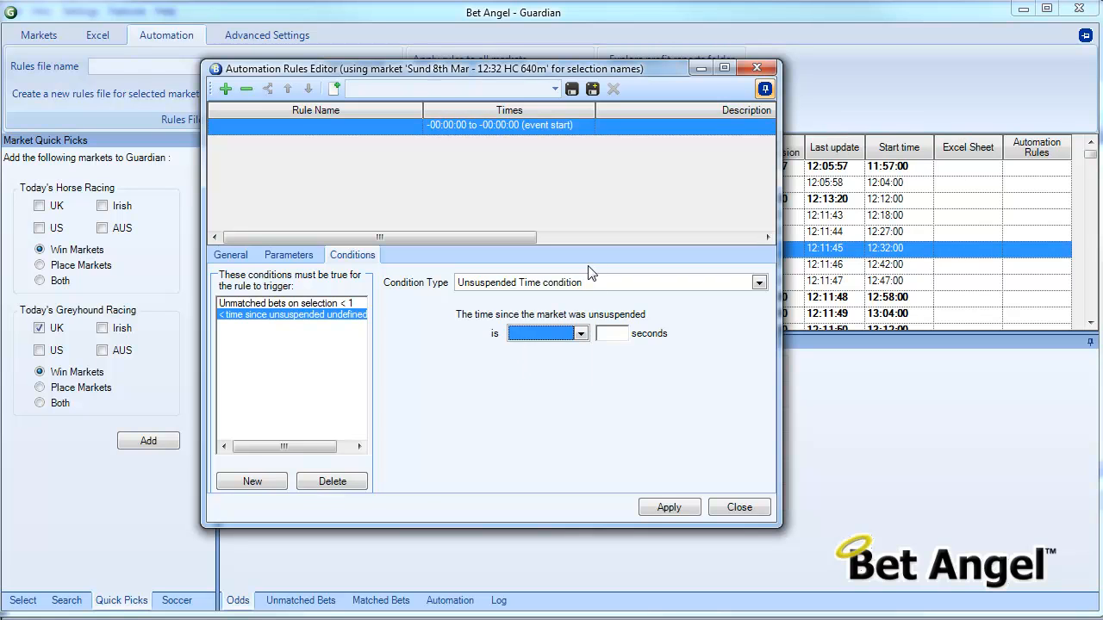
{"action": "left_click", "coordinate": [591, 279]}
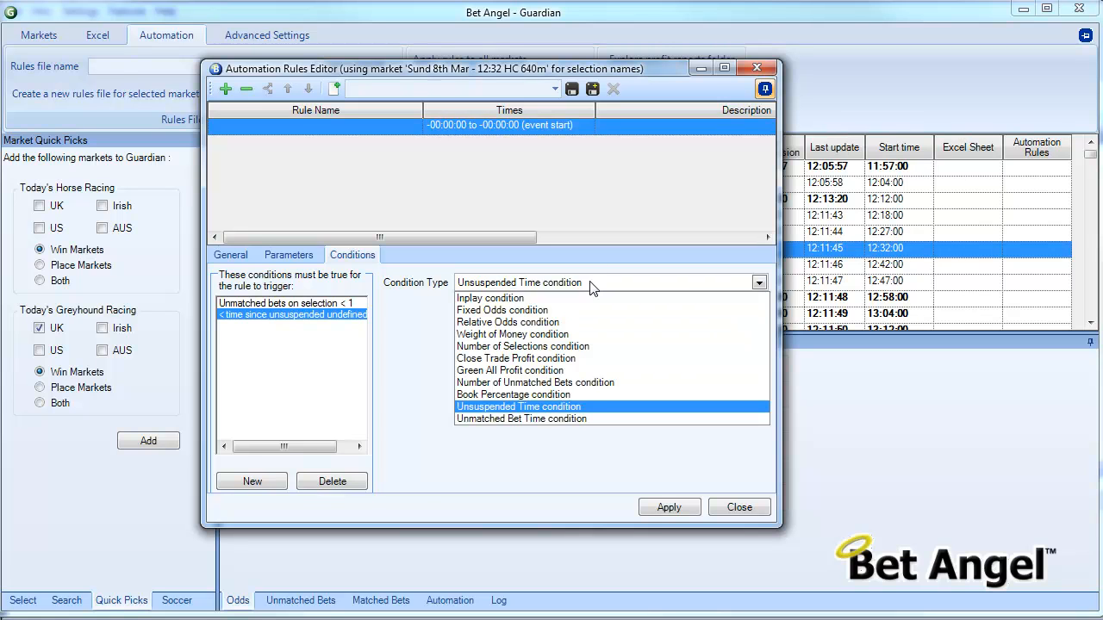
{"action": "left_click", "coordinate": [578, 416]}
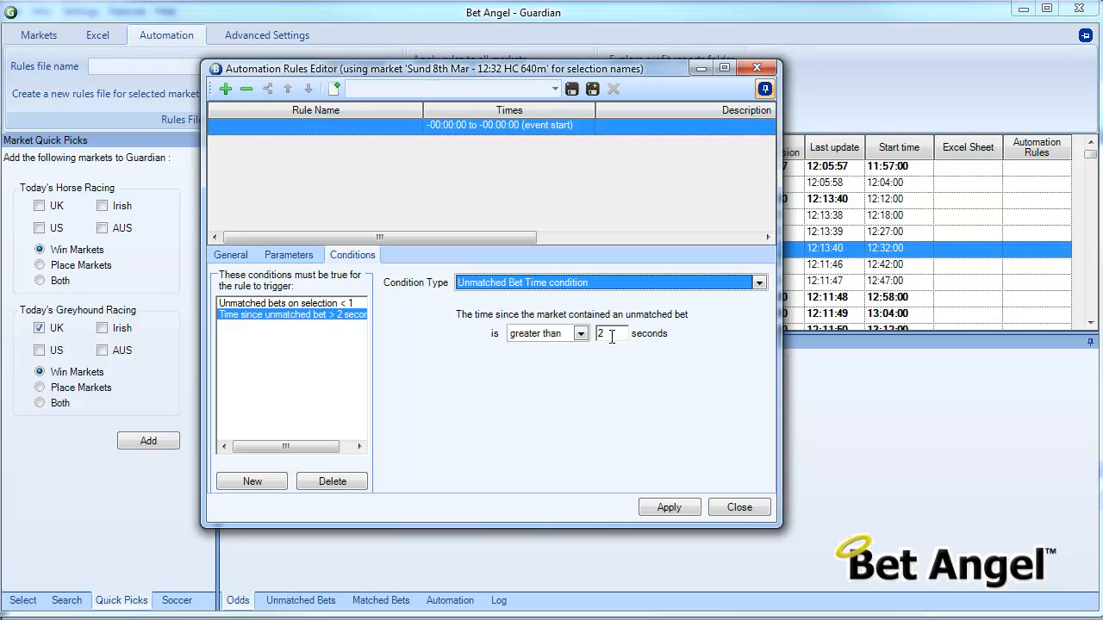
{"action": "left_click", "coordinate": [668, 508]}
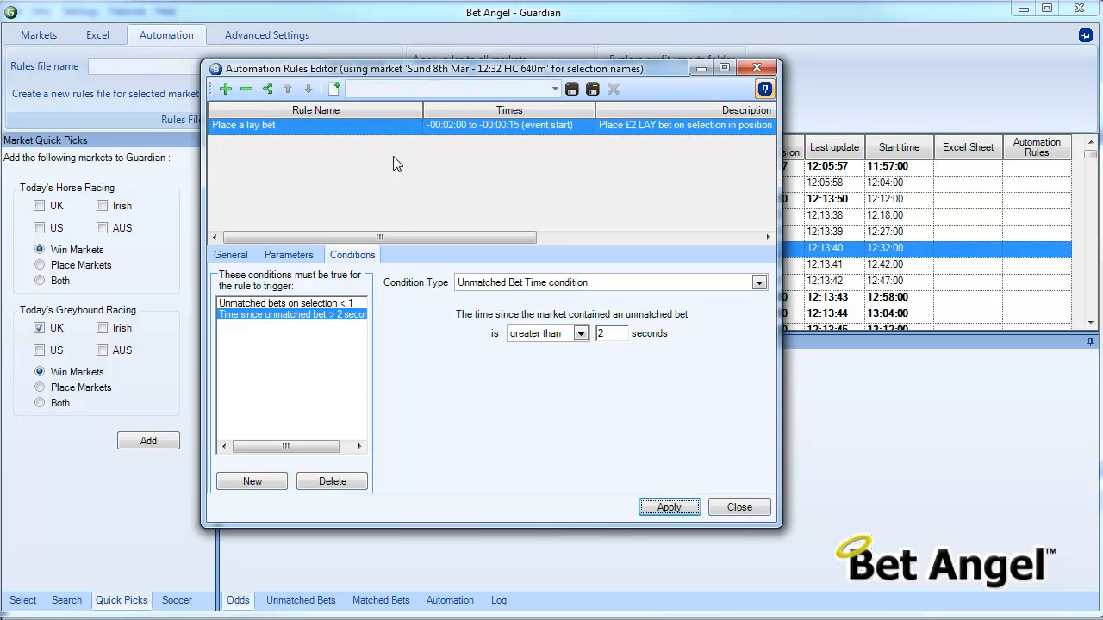
Step: Add a second rule named "Close and hedge / green out" with the rule type Green All Selections
{"action": "left_click", "coordinate": [249, 255]}
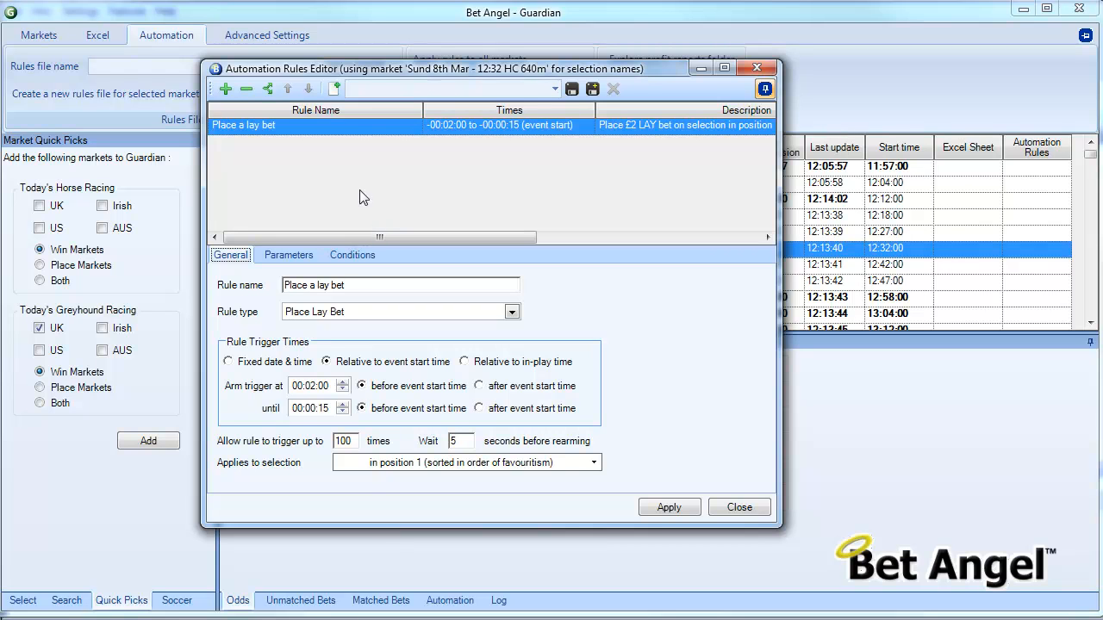
{"action": "left_click", "coordinate": [225, 89]}
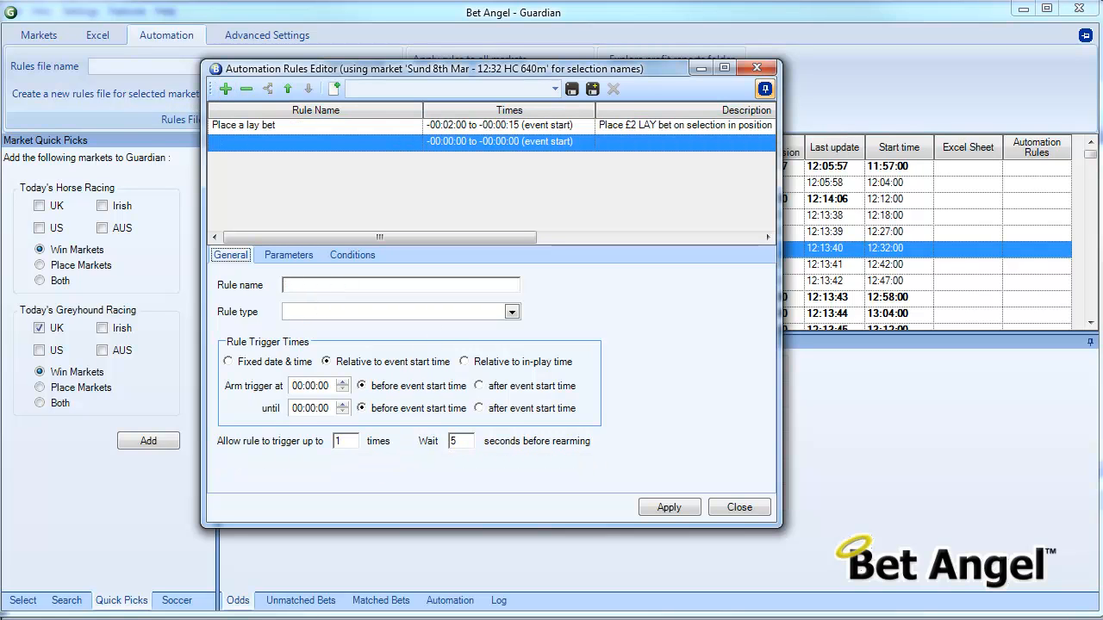
{"action": "left_click", "coordinate": [364, 286]}
{"action": "type", "text": "Close a"}
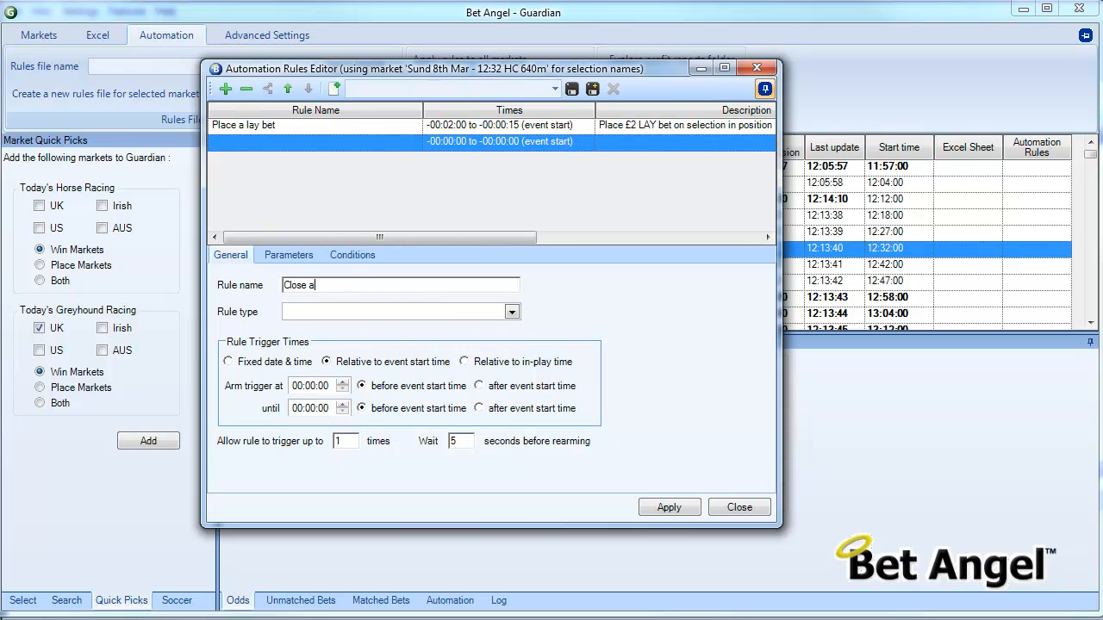
{"action": "type", "text": "nd hedge / green out"}
{"action": "left_click", "coordinate": [512, 313]}
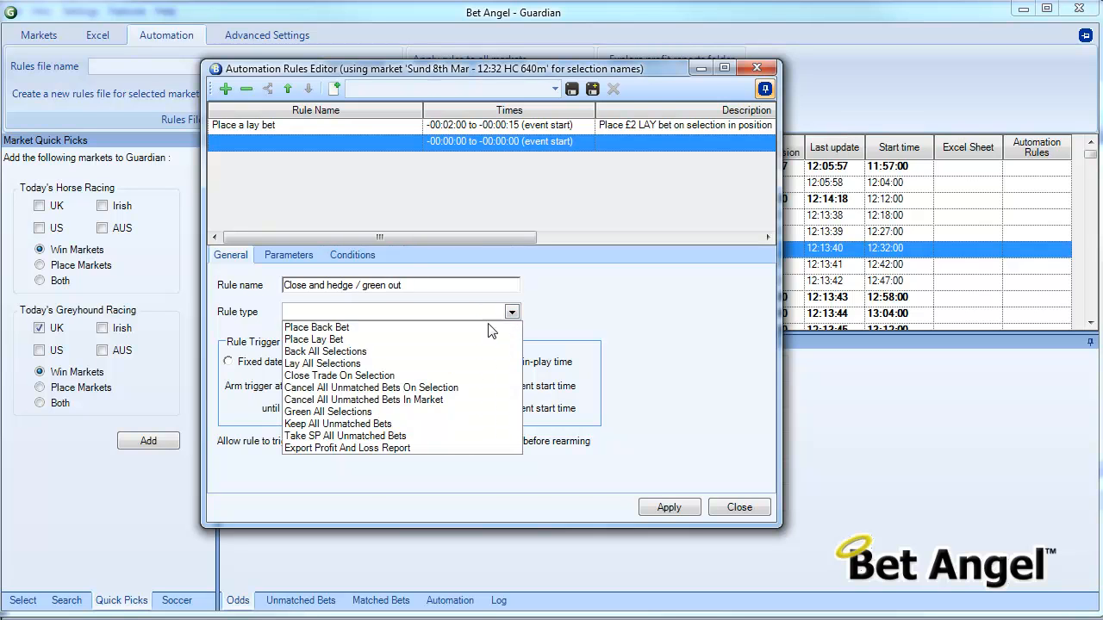
{"action": "left_click", "coordinate": [361, 413]}
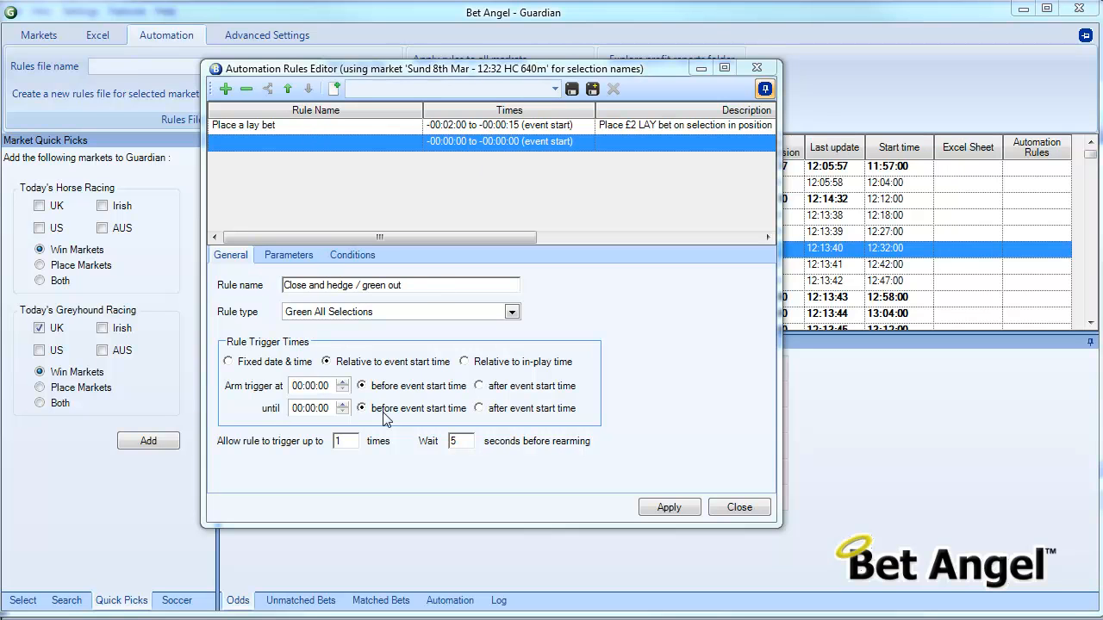
Step: Arm the green out rule from 00:00:10 until 00:00:00 before the event start, allow it to trigger up to 2 times, and apply it
{"action": "left_click", "coordinate": [323, 386]}
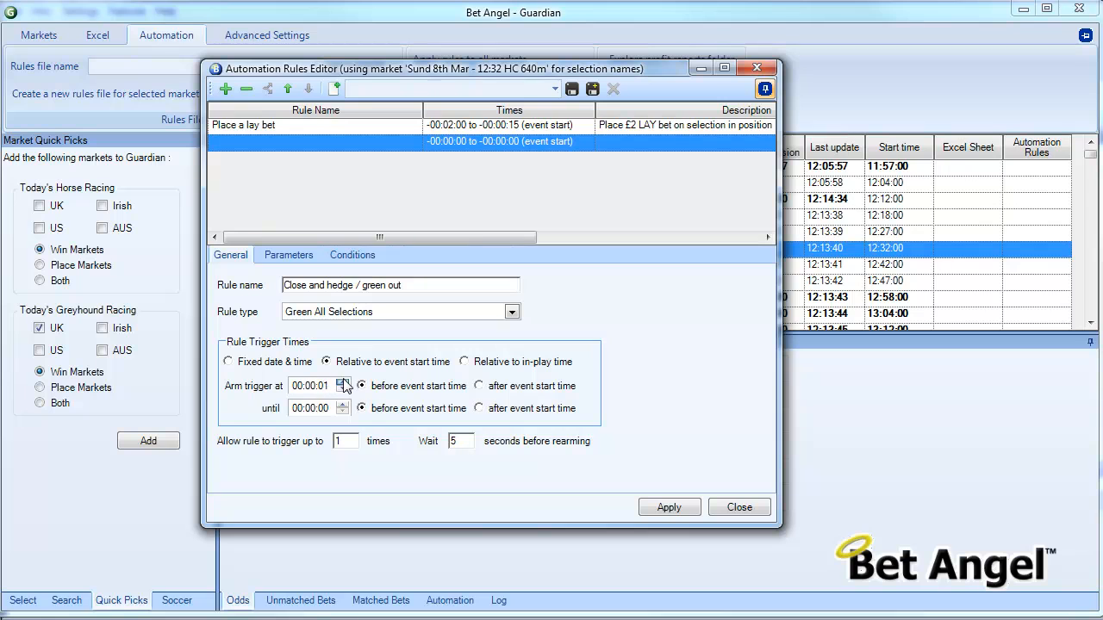
{"action": "left_click", "coordinate": [343, 382]}
{"action": "left_click", "coordinate": [342, 382]}
{"action": "left_click_drag", "start_coordinate": [353, 440], "coordinate": [315, 440]}
{"action": "type", "text": "2"}
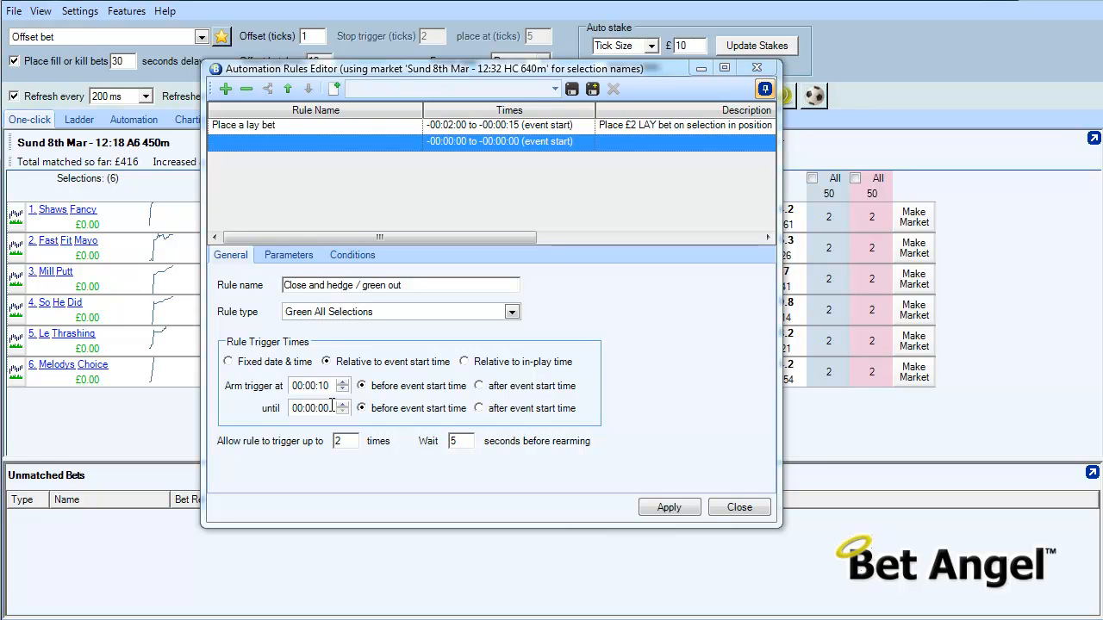
{"action": "left_click", "coordinate": [677, 512]}
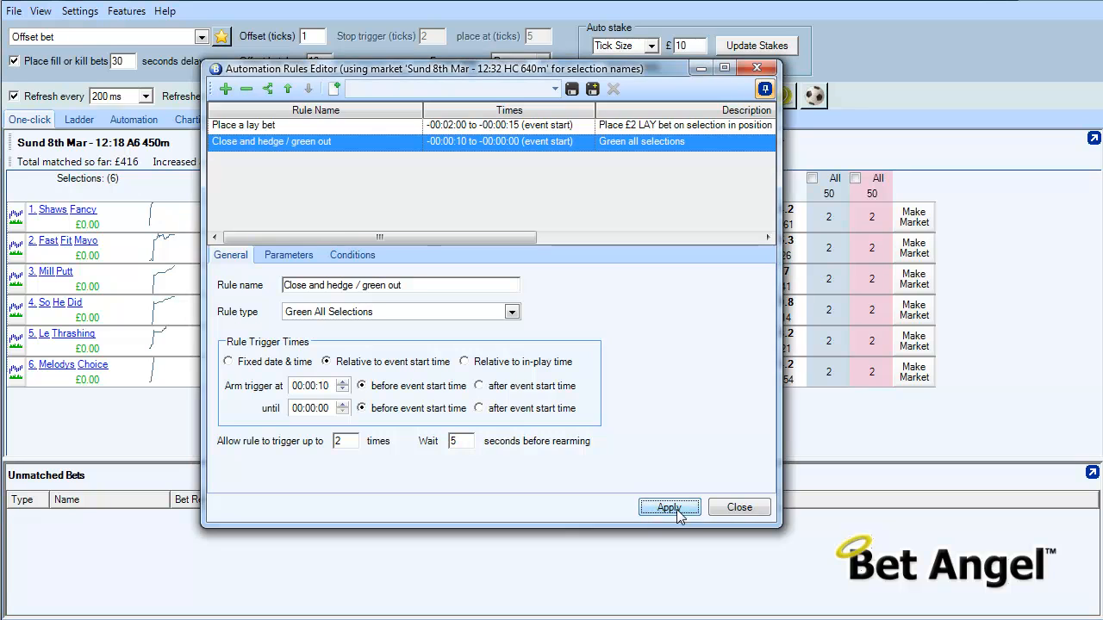
Step: Save the lay bet and green out rules under the file name "Grey bot" and close the rules editor
{"action": "left_click", "coordinate": [289, 124]}
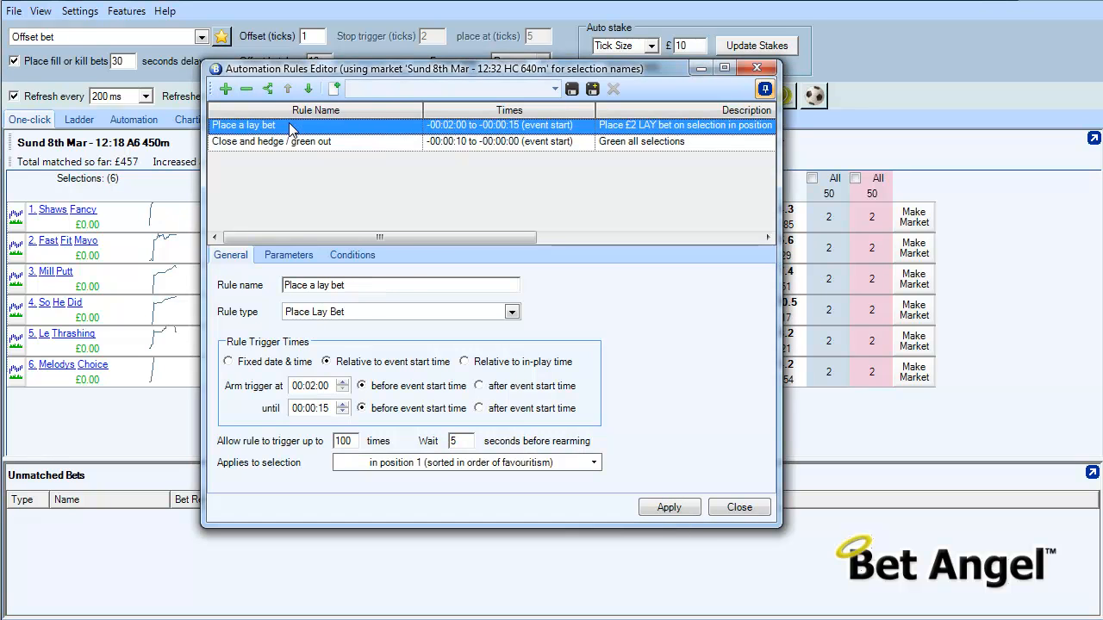
{"action": "left_click", "coordinate": [293, 141]}
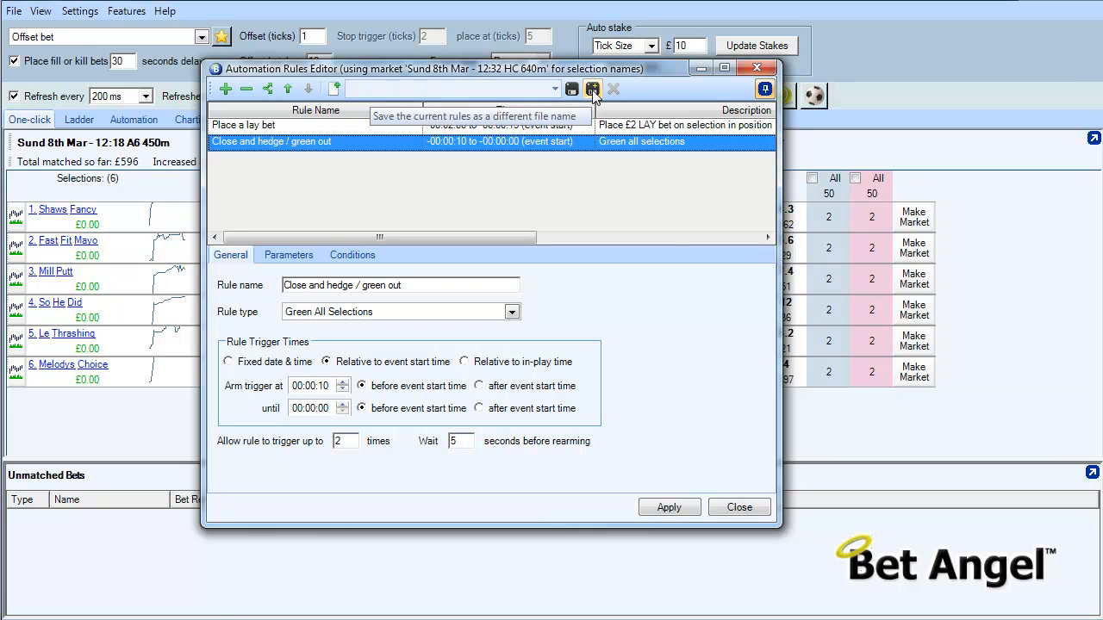
{"action": "left_click", "coordinate": [593, 90]}
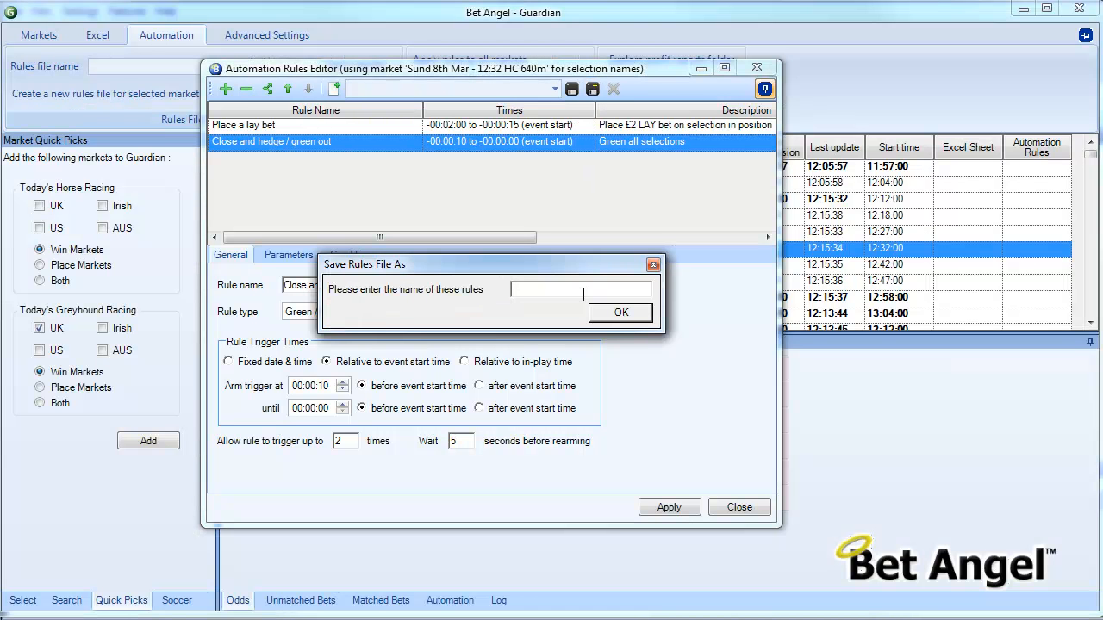
{"action": "type", "text": "Grey bot"}
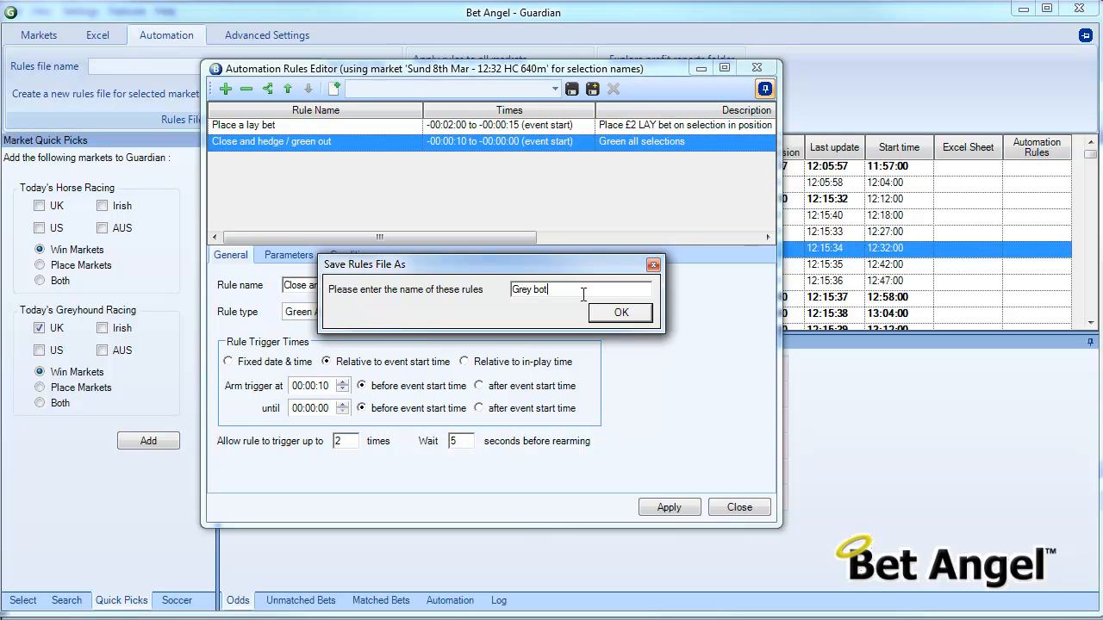
{"action": "key", "text": "Return"}
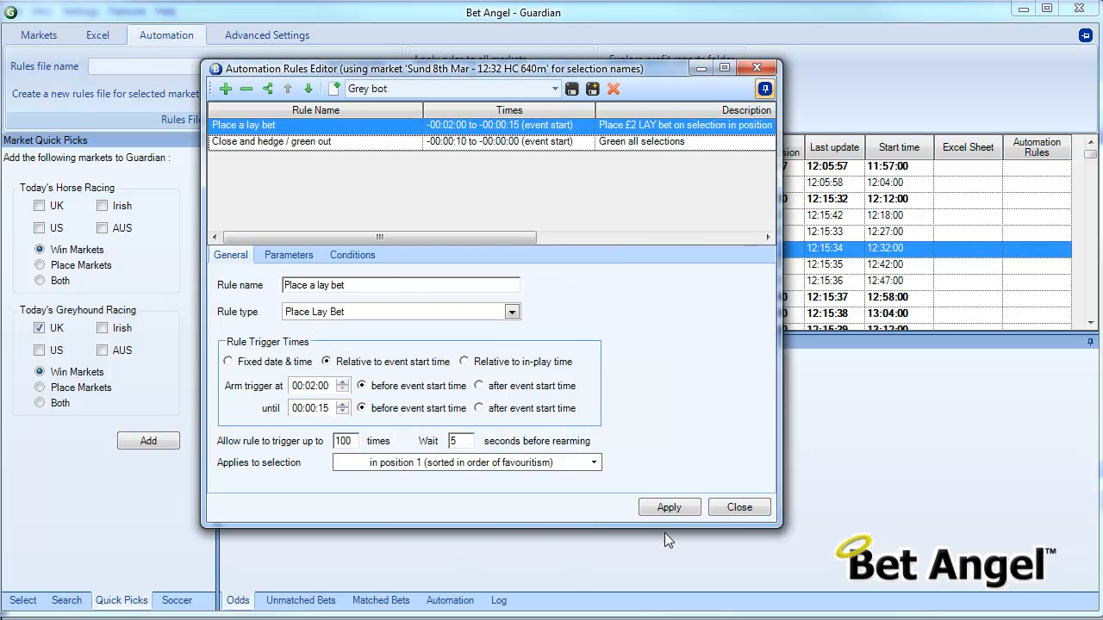
{"action": "left_click", "coordinate": [739, 508]}
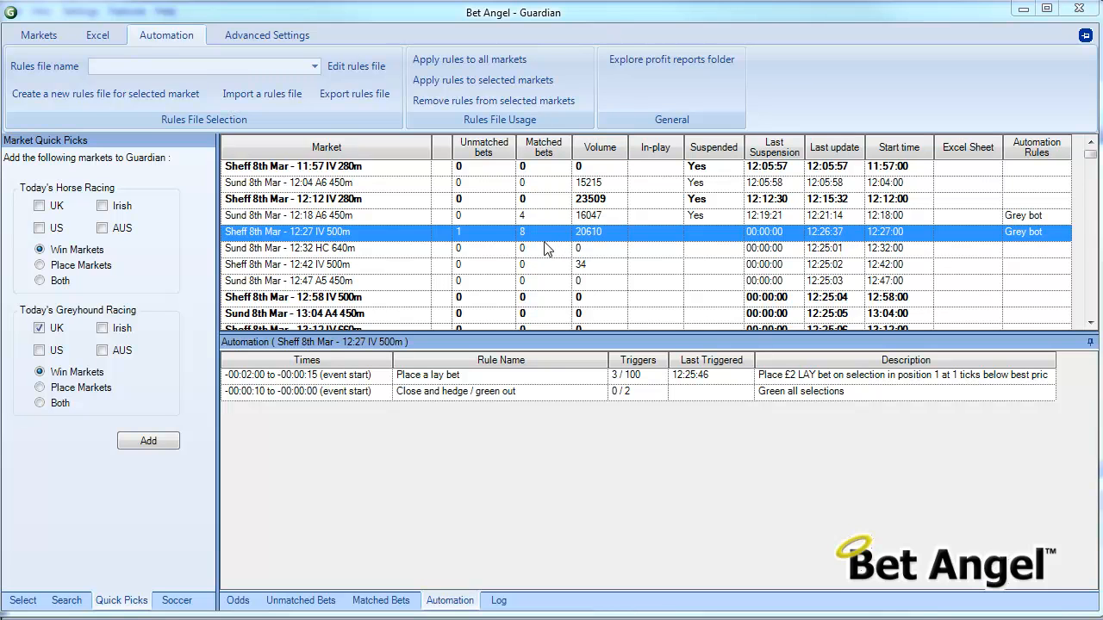
Step: Examine the odds, unmatched bets, matched bets, rule triggers and log of the Sheff 12:27 IV 500m market
{"action": "left_click", "coordinate": [256, 608]}
{"action": "left_click", "coordinate": [298, 604]}
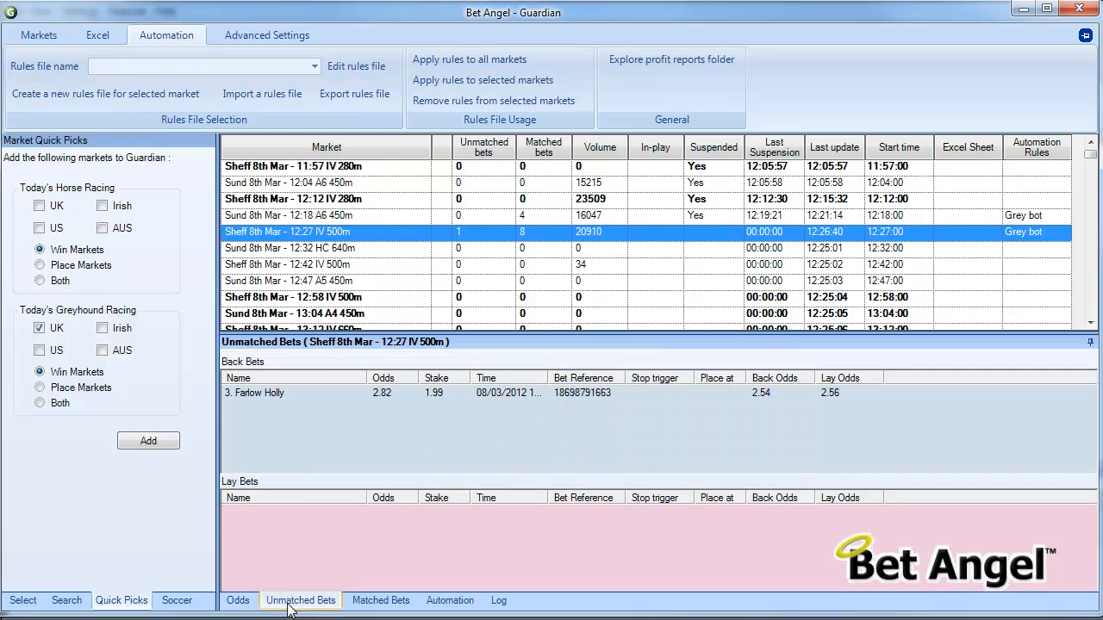
{"action": "left_click", "coordinate": [384, 605]}
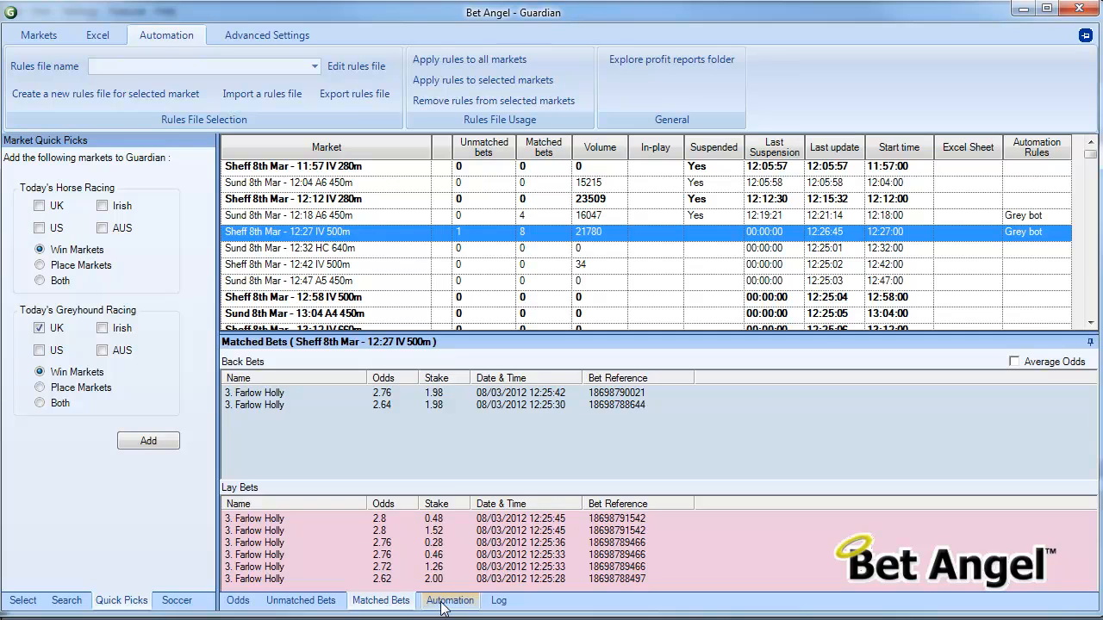
{"action": "left_click", "coordinate": [444, 606]}
{"action": "left_click", "coordinate": [493, 603]}
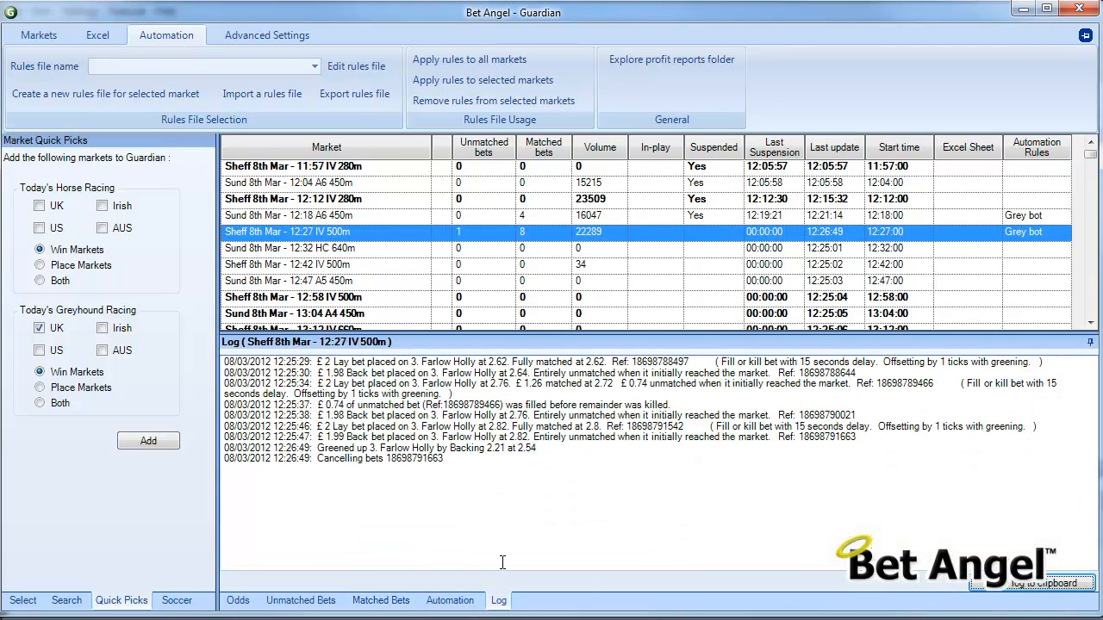
{"action": "left_click", "coordinate": [462, 601]}
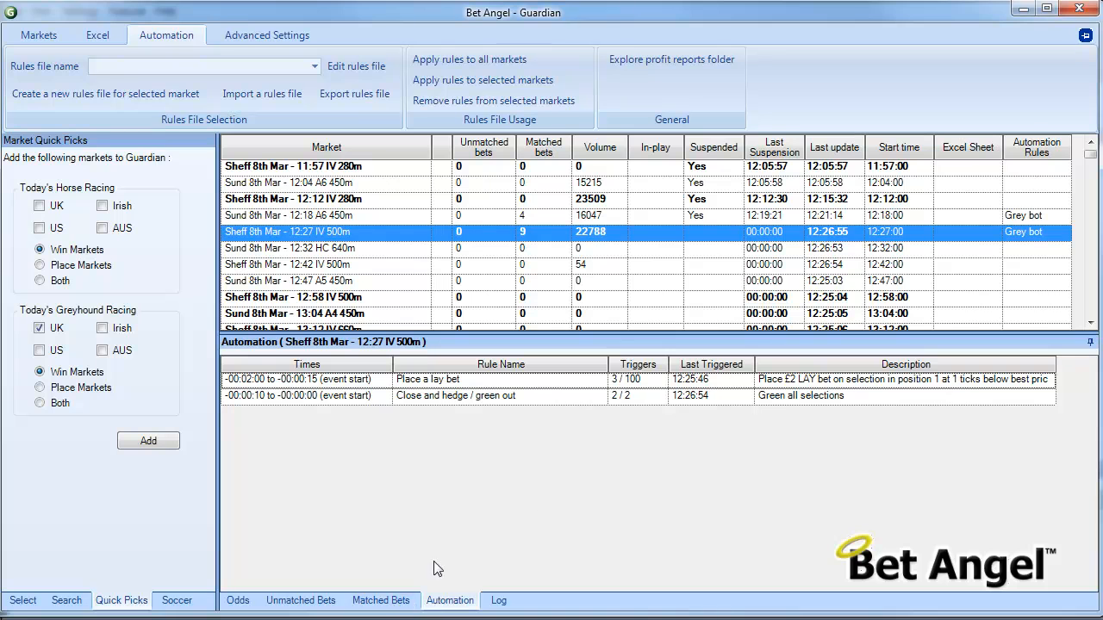
{"action": "left_click", "coordinate": [379, 601]}
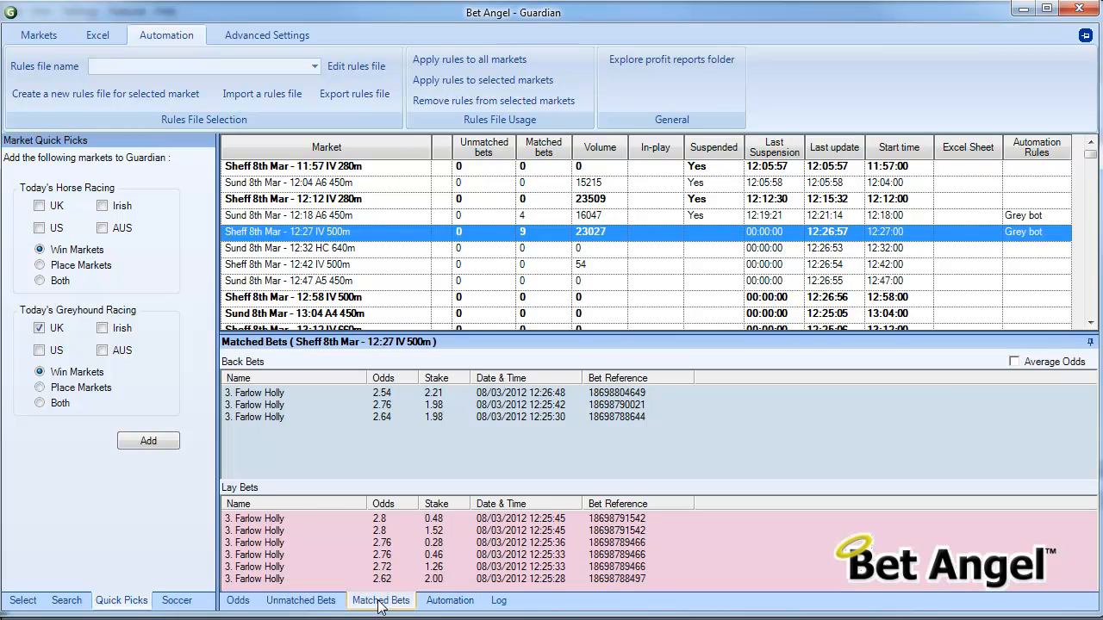
{"action": "left_click", "coordinate": [304, 602]}
{"action": "left_click", "coordinate": [238, 601]}
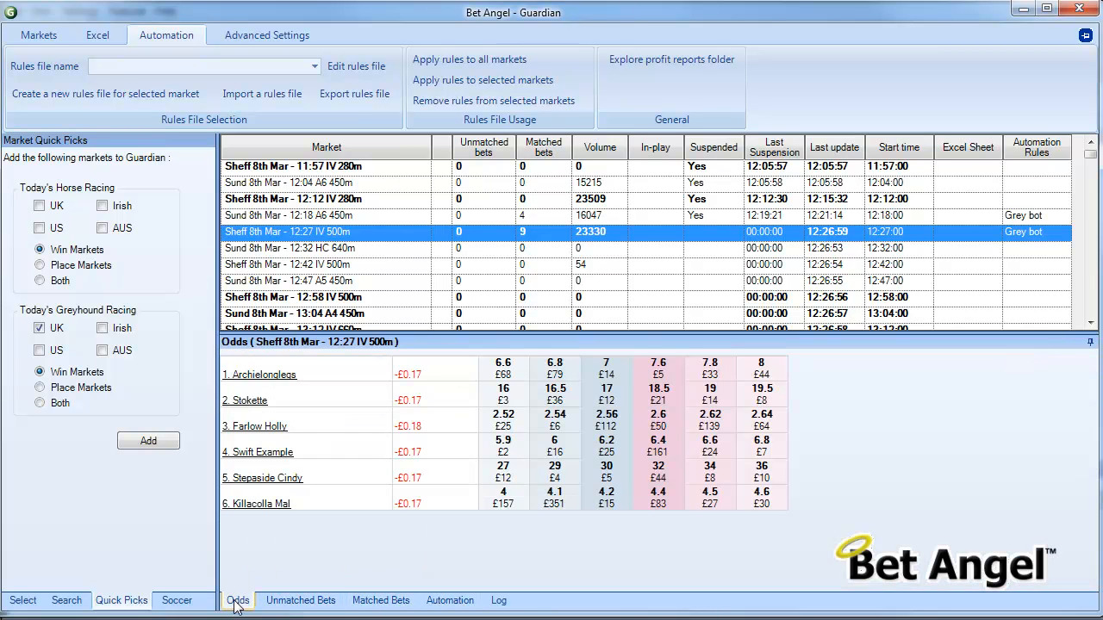
{"action": "left_click", "coordinate": [317, 598]}
{"action": "left_click_drag", "start_coordinate": [382, 601], "coordinate": [461, 607]}
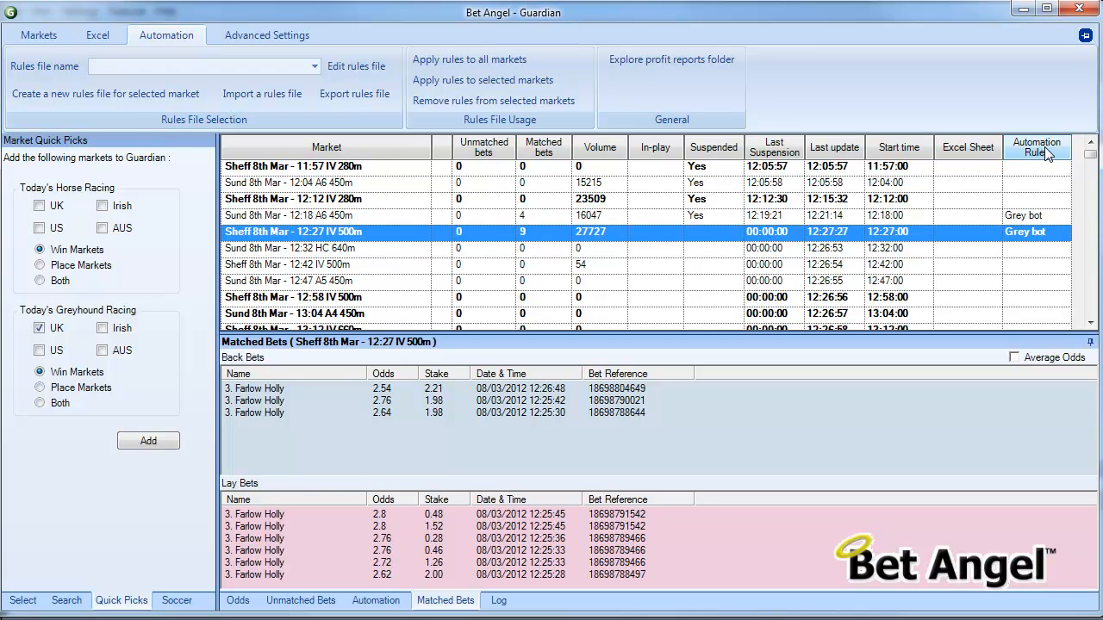
Step: Delete the four earliest markets, from Sheff 11:57 to Sund 12:18, from the Guardian market list
{"action": "left_click", "coordinate": [349, 219]}
{"action": "key", "text": "shift+Up"}
{"action": "key", "text": "shift+Up"}
{"action": "key", "text": "shift+Up"}
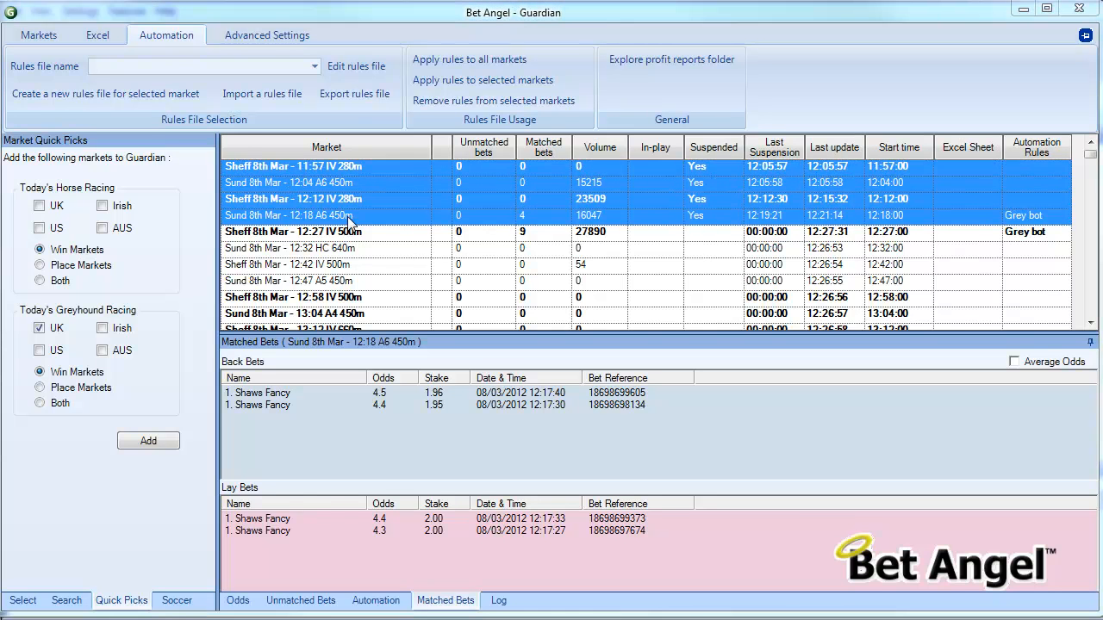
{"action": "key", "text": "Delete"}
Step: Assign the Grey bot rules individually to the Sund 12:47 A5 450m and Sund 13:04 A4 450m markets
{"action": "mouse_move", "coordinate": [1091, 157]}
{"action": "left_mouse_down"}
{"action": "mouse_move", "coordinate": [1100, 322]}
{"action": "mouse_move", "coordinate": [1094, 140]}
{"action": "left_mouse_up"}
{"action": "left_click", "coordinate": [1030, 203]}
{"action": "left_click", "coordinate": [1063, 216]}
{"action": "left_click", "coordinate": [1060, 247]}
{"action": "left_click", "coordinate": [1063, 249]}
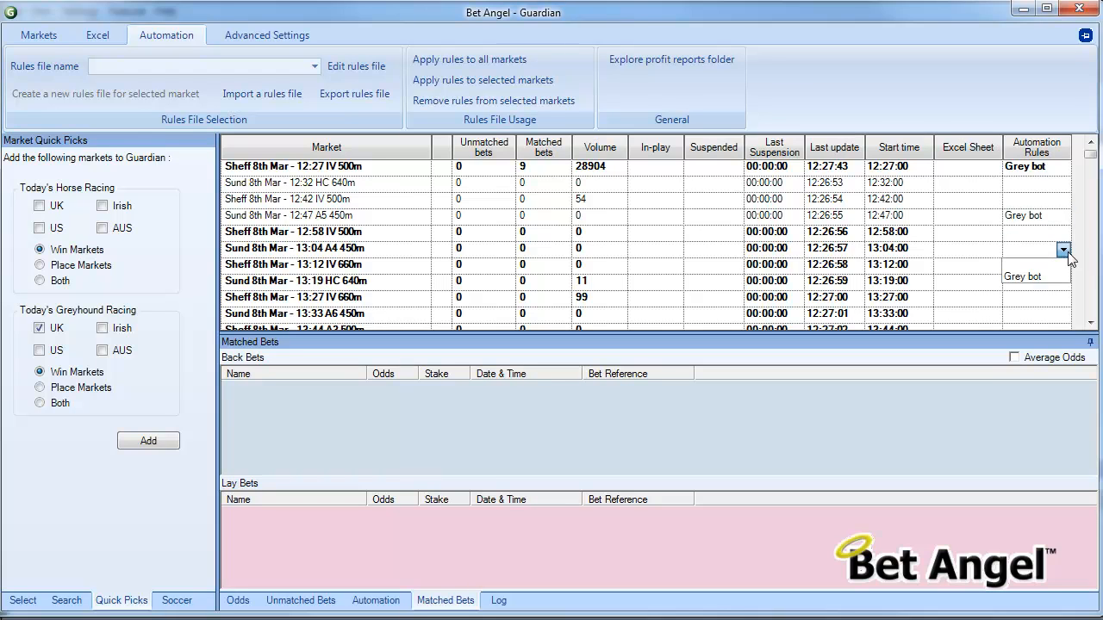
{"action": "left_click", "coordinate": [1056, 278]}
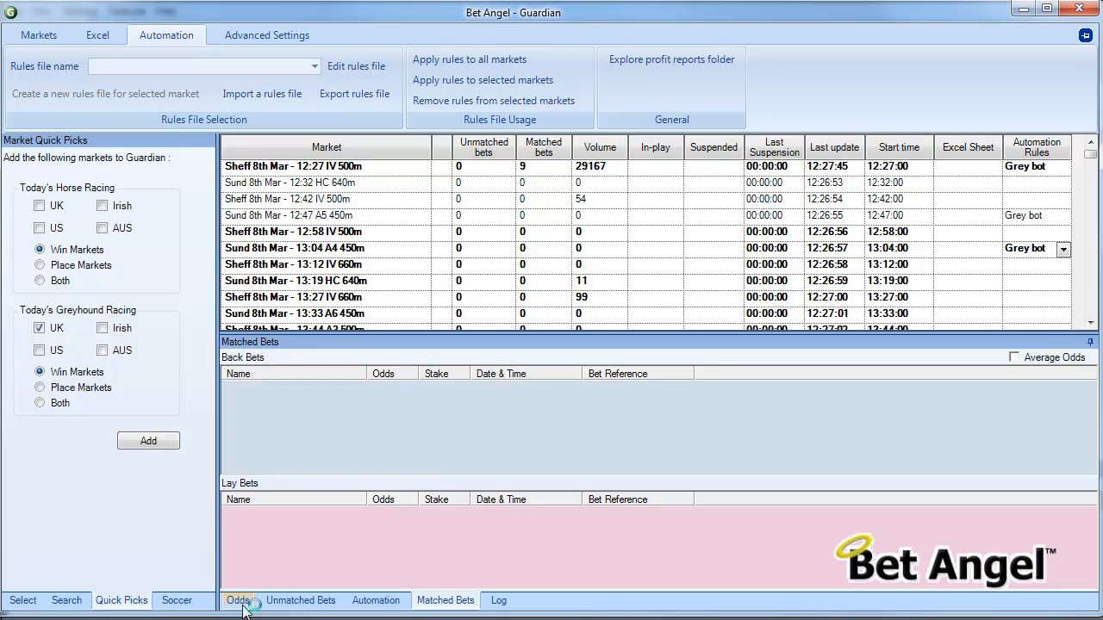
Step: Browse the odds of the greyhound markets between Sund 13:19 and Sheff 12:58
{"action": "left_click", "coordinate": [238, 600]}
{"action": "left_click", "coordinate": [385, 272]}
{"action": "key", "text": "Down"}
{"action": "key", "text": "Down"}
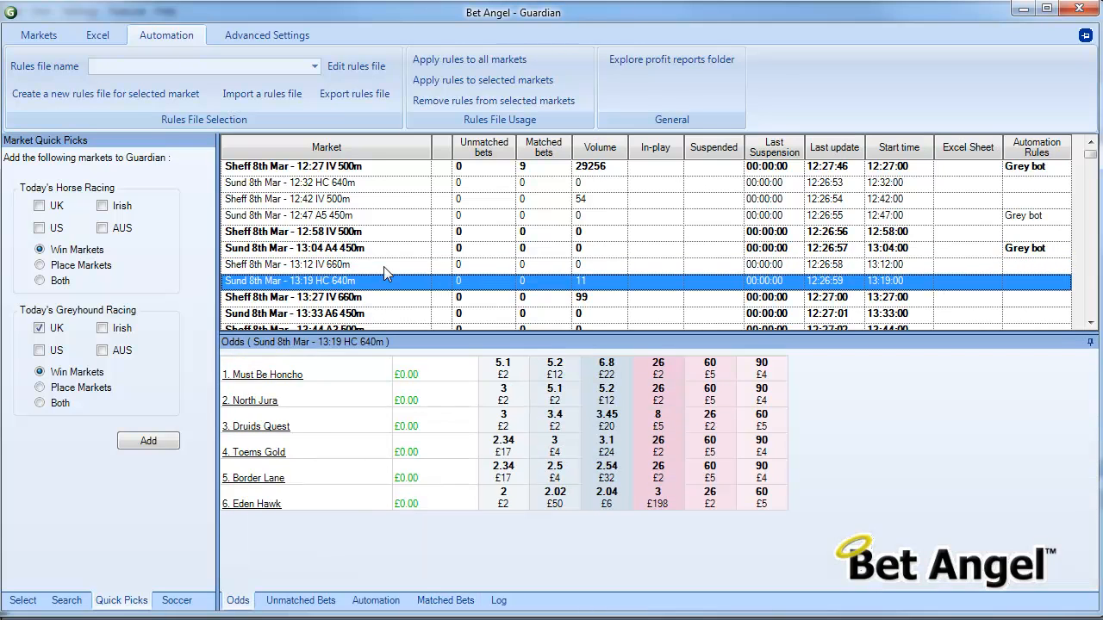
{"action": "key", "text": "Up"}
{"action": "key", "text": "Up"}
{"action": "key", "text": "Up"}
{"action": "key", "text": "Up"}
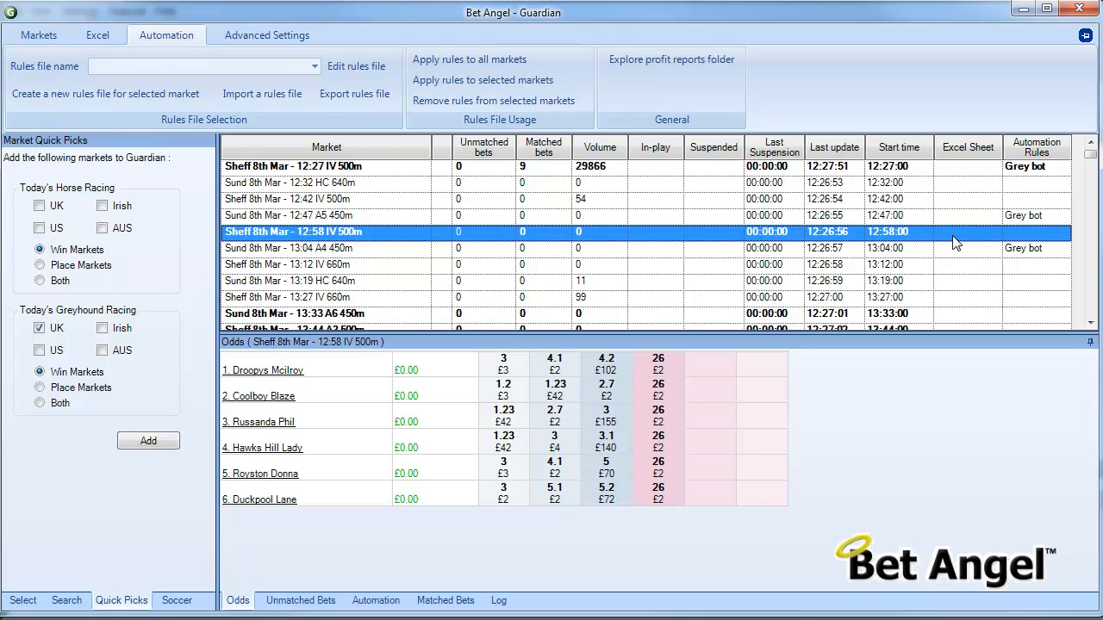
Step: Choose the Grey bot rules file and apply its rules to all markets
{"action": "mouse_move", "coordinate": [1053, 250]}
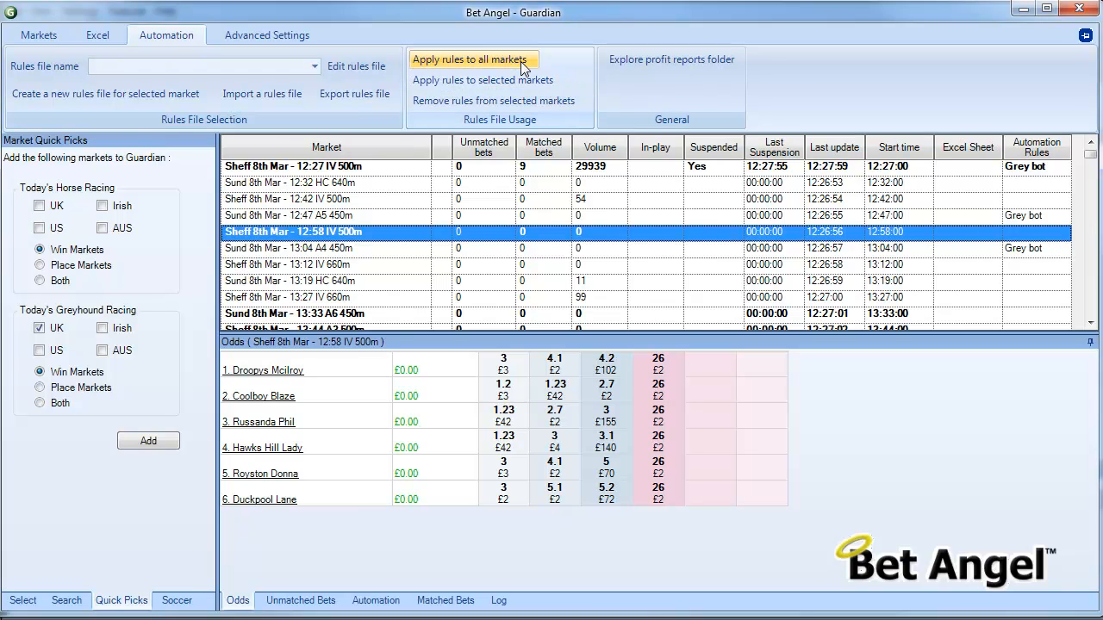
{"action": "left_click", "coordinate": [317, 65]}
{"action": "left_click", "coordinate": [239, 82]}
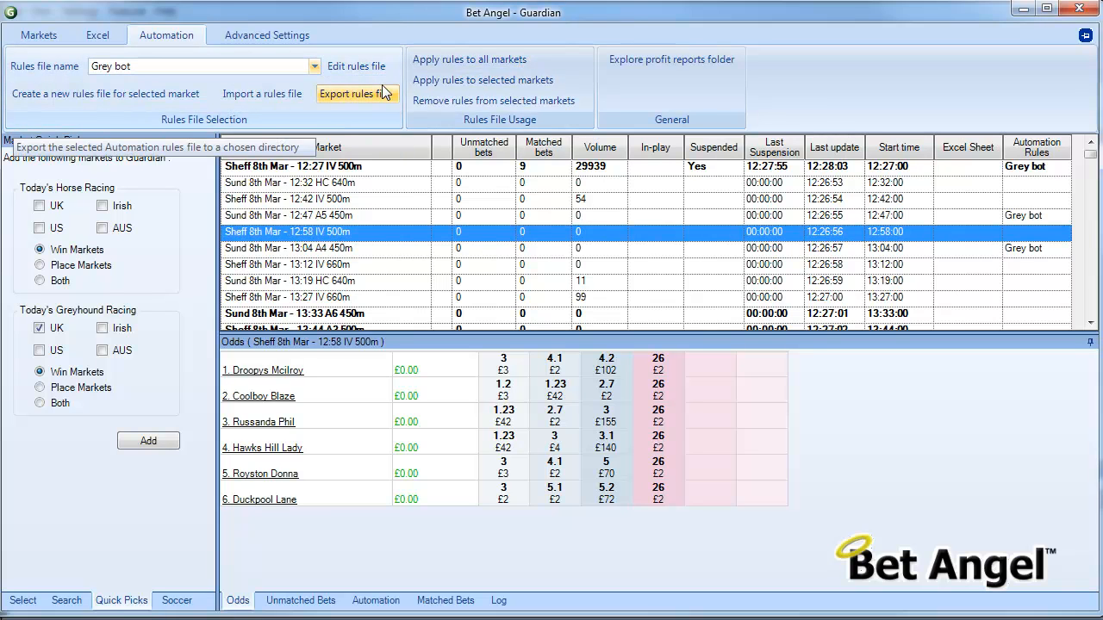
{"action": "left_click", "coordinate": [510, 65]}
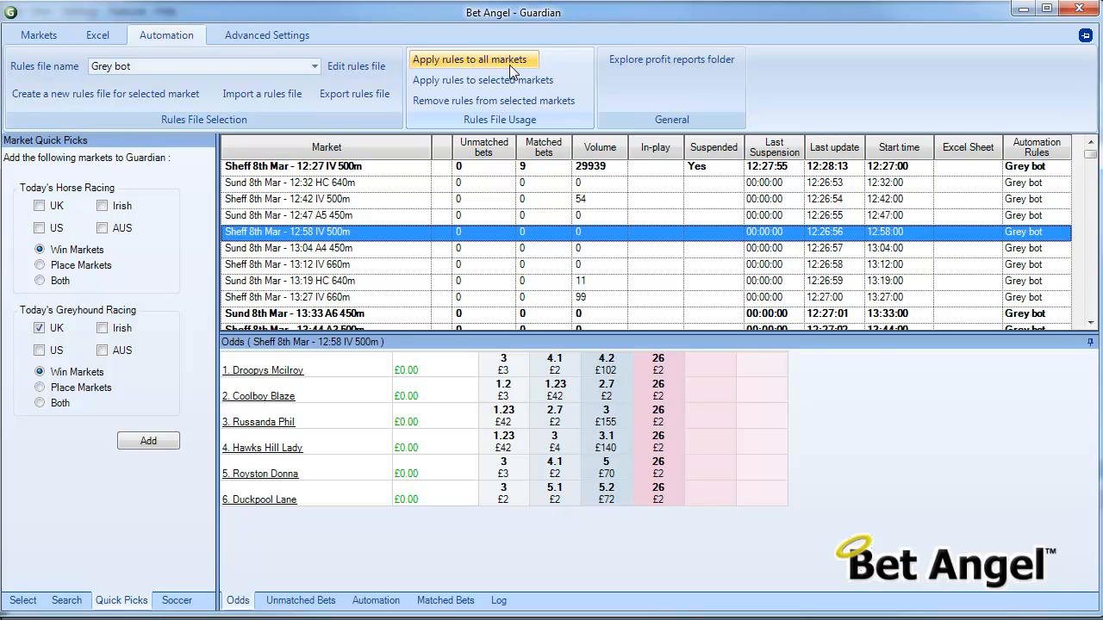
Step: Close Guardian from its market settings view and save the list of markets
{"action": "left_click", "coordinate": [38, 36]}
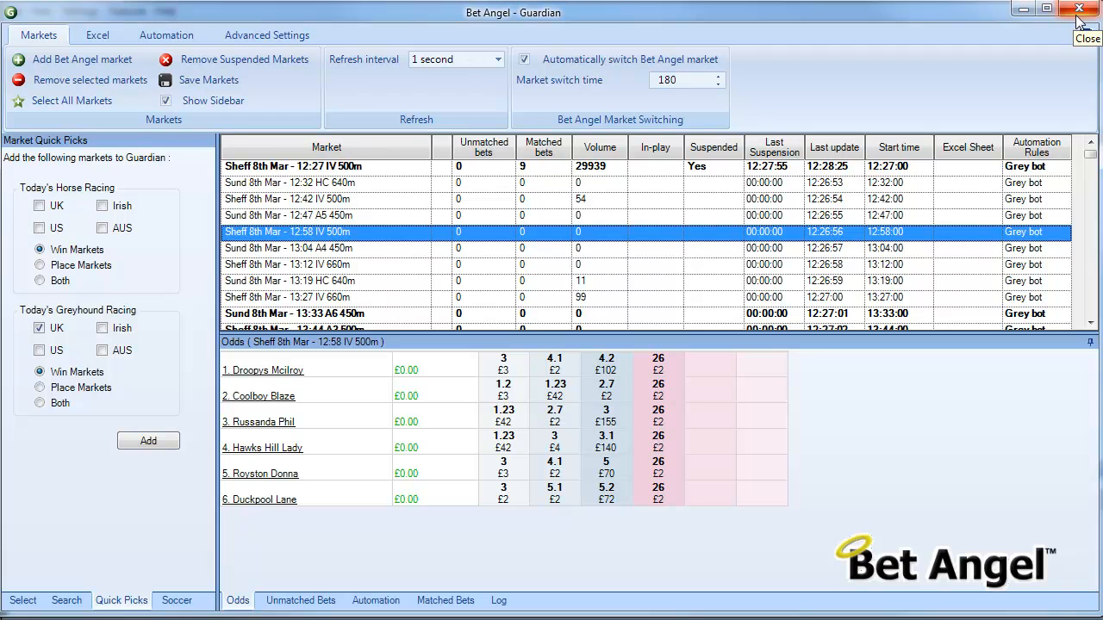
{"action": "left_click_drag", "start_coordinate": [789, 616], "coordinate": [781, 221]}
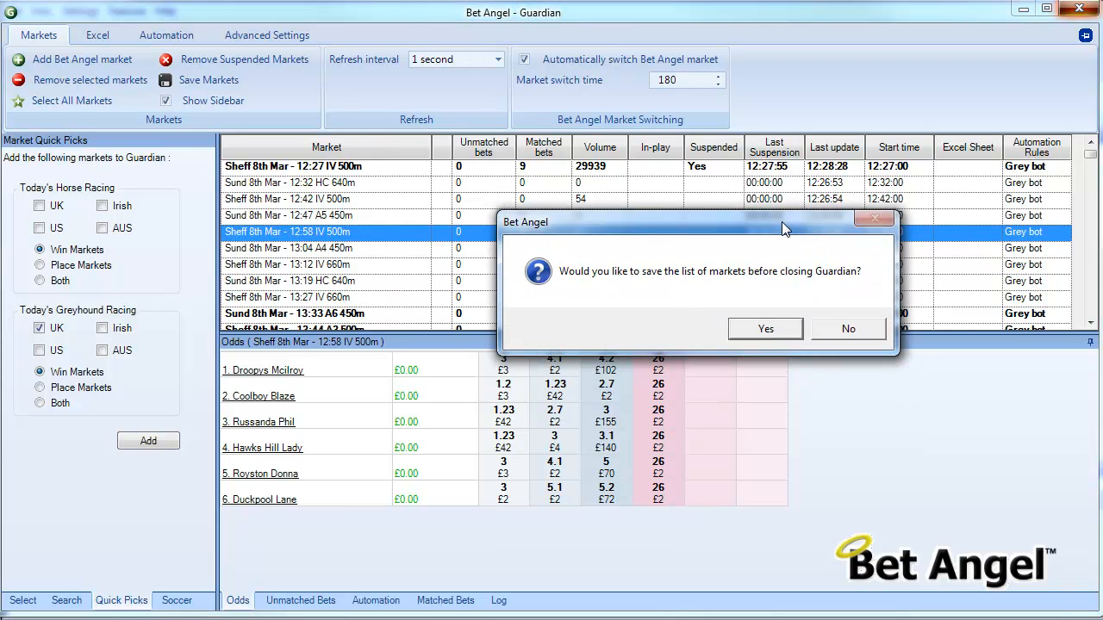
{"action": "left_click", "coordinate": [765, 329]}
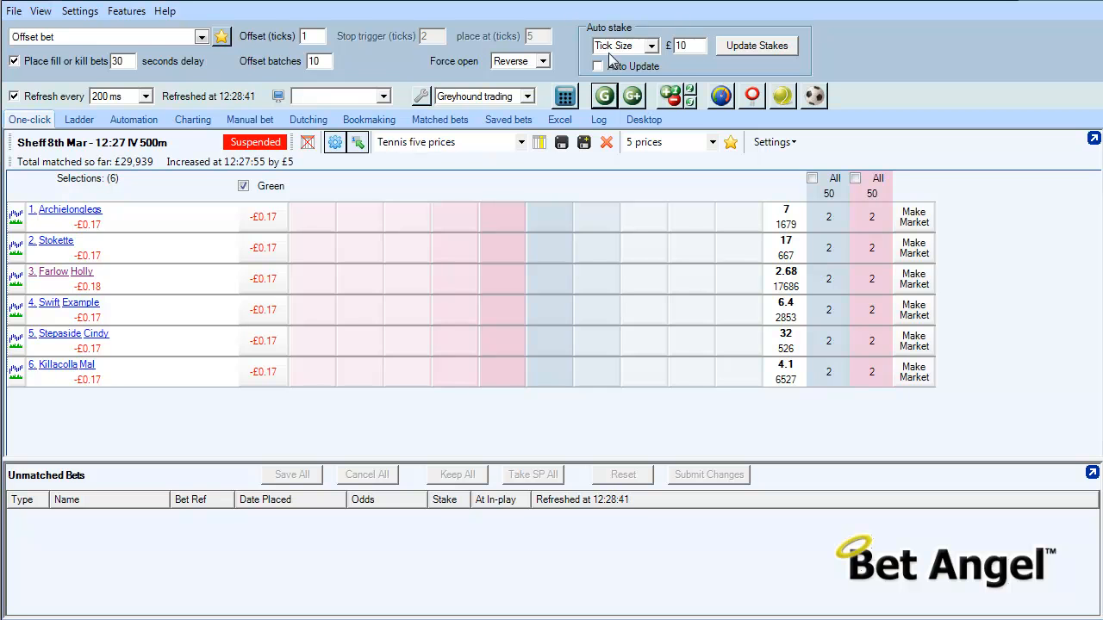
Step: Reopen Guardian, check the odds of the Sund 12:32 HC 640m market, and close Guardian again
{"action": "left_click", "coordinate": [604, 96]}
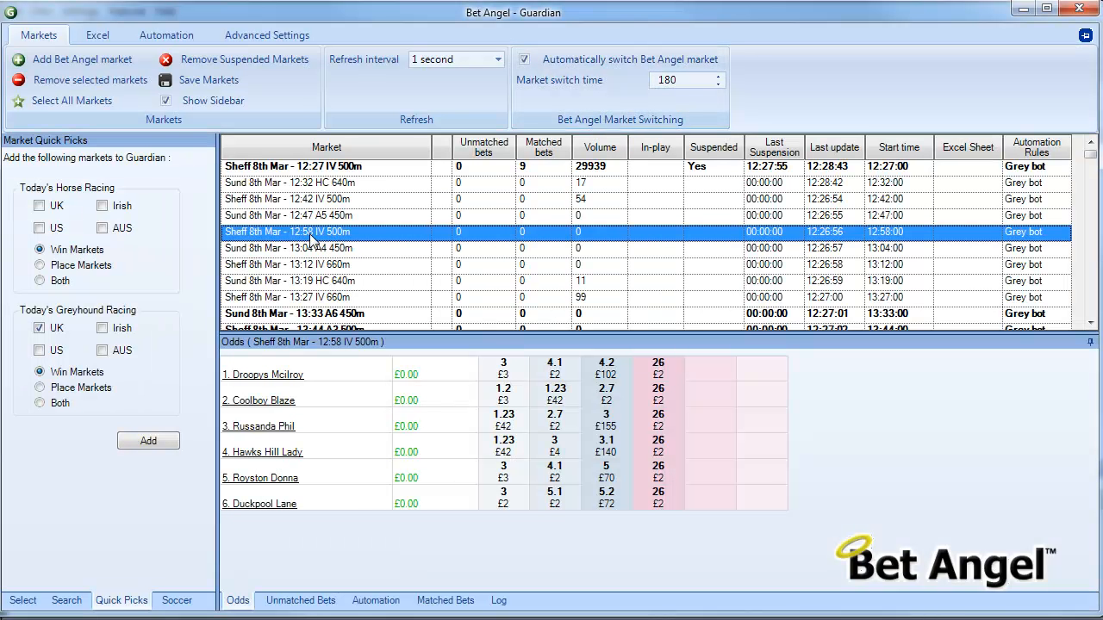
{"action": "left_click", "coordinate": [318, 191]}
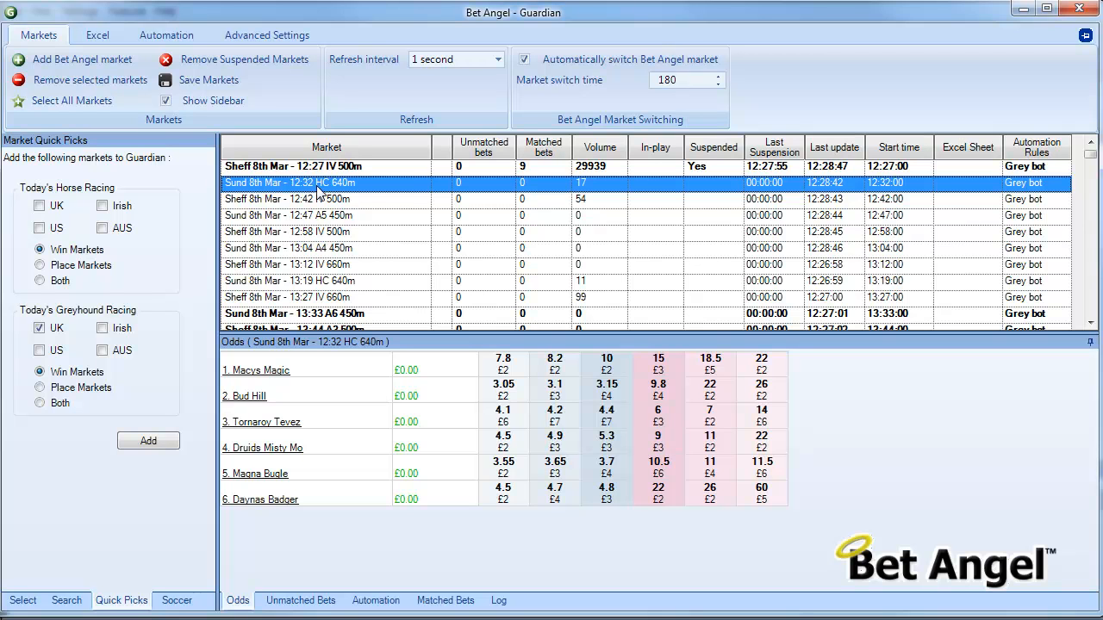
{"action": "left_click", "coordinate": [1081, 8]}
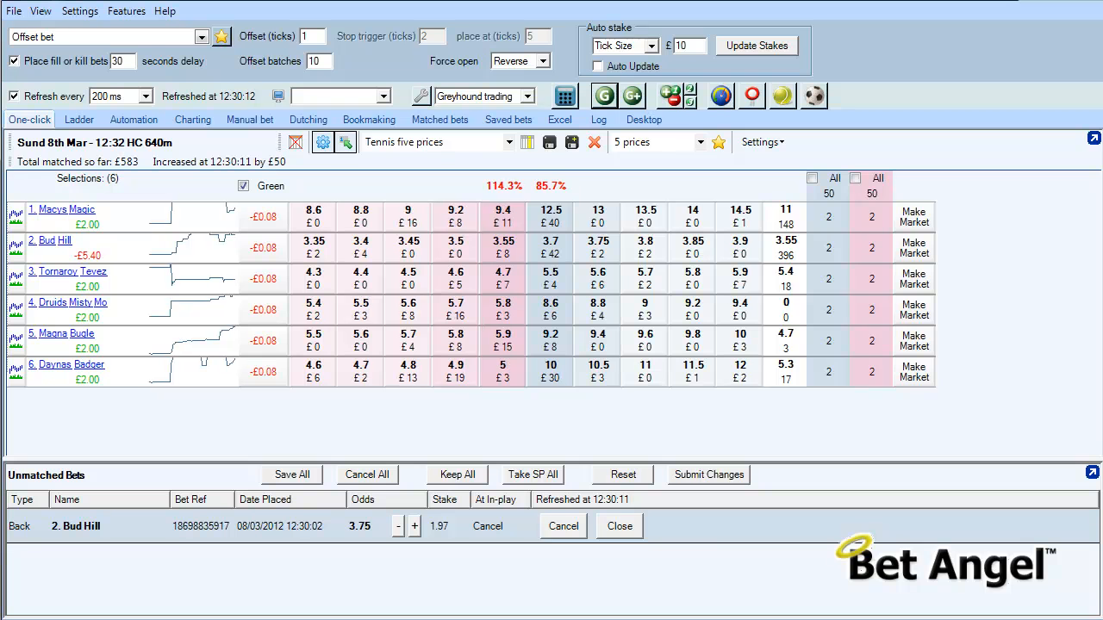
Step: Move the event countdown window clear of the unmatched bets and cancel the unmatched £2 lay bet on Bud Hill
{"action": "left_click_drag", "start_coordinate": [602, 494], "coordinate": [910, 105]}
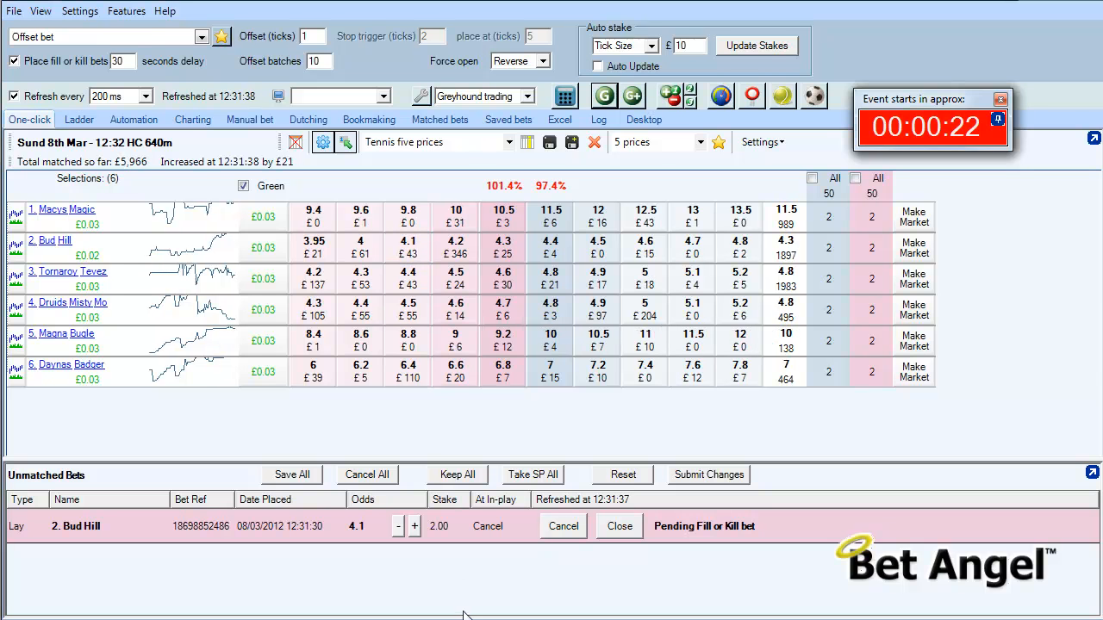
{"action": "left_click", "coordinate": [563, 526]}
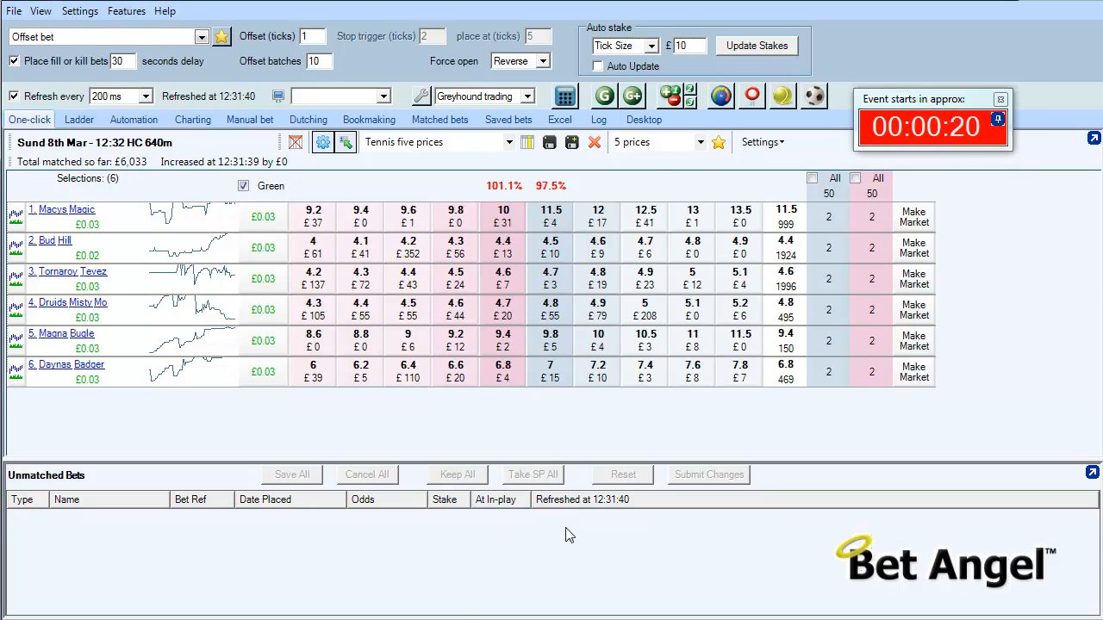